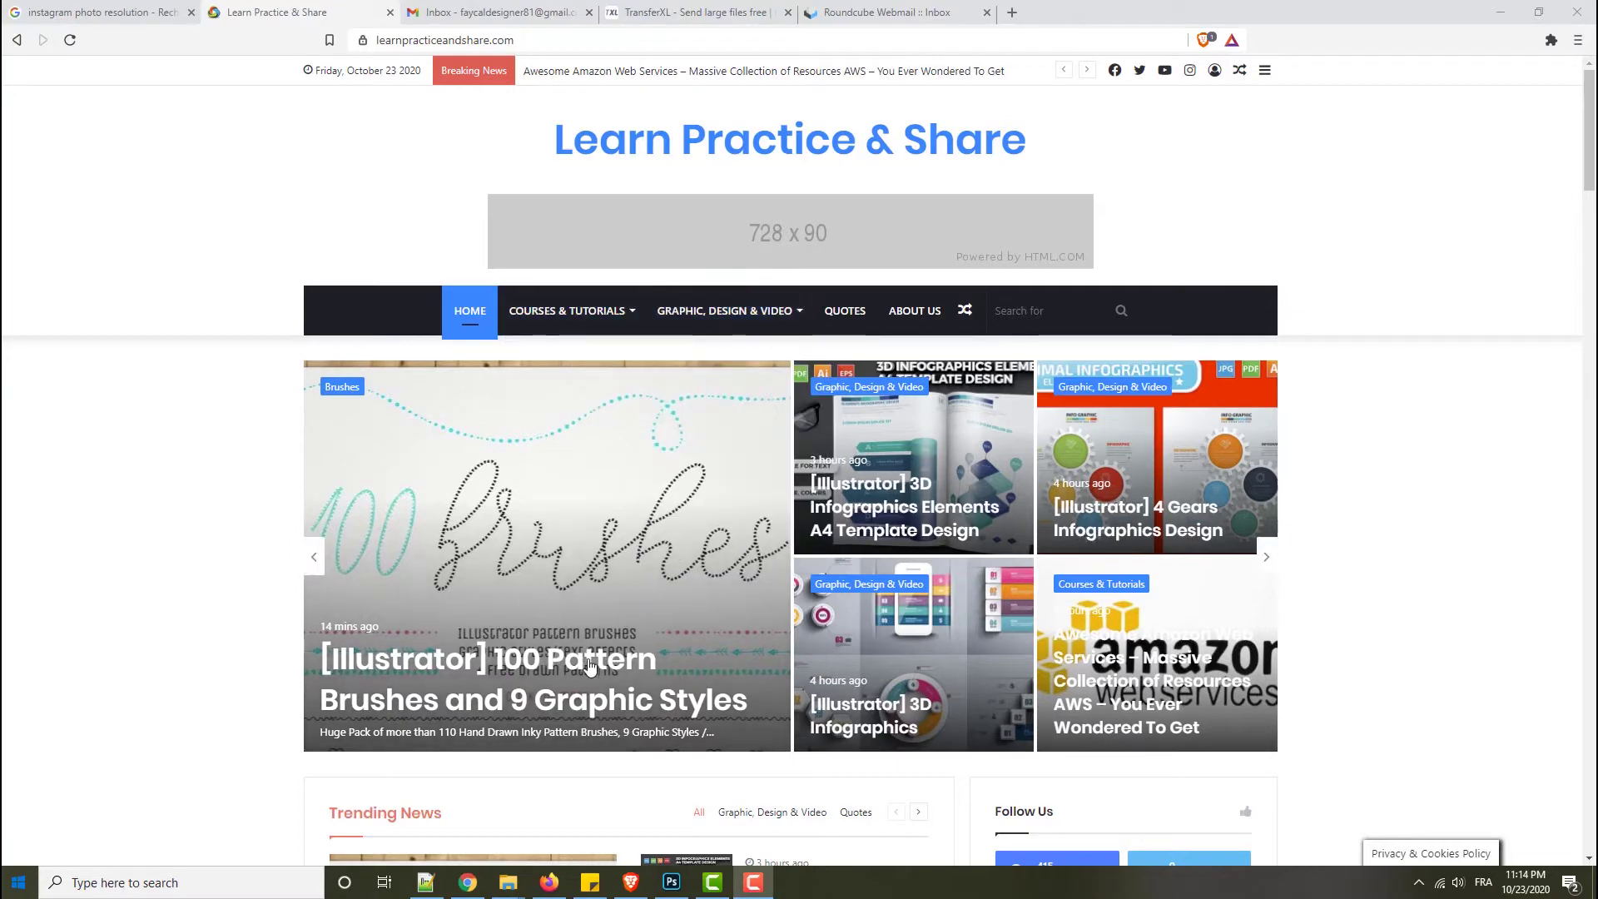
# - Open the 100 Pattern Brushes article and scroll down to its download instructions
pyautogui.click(539, 670)
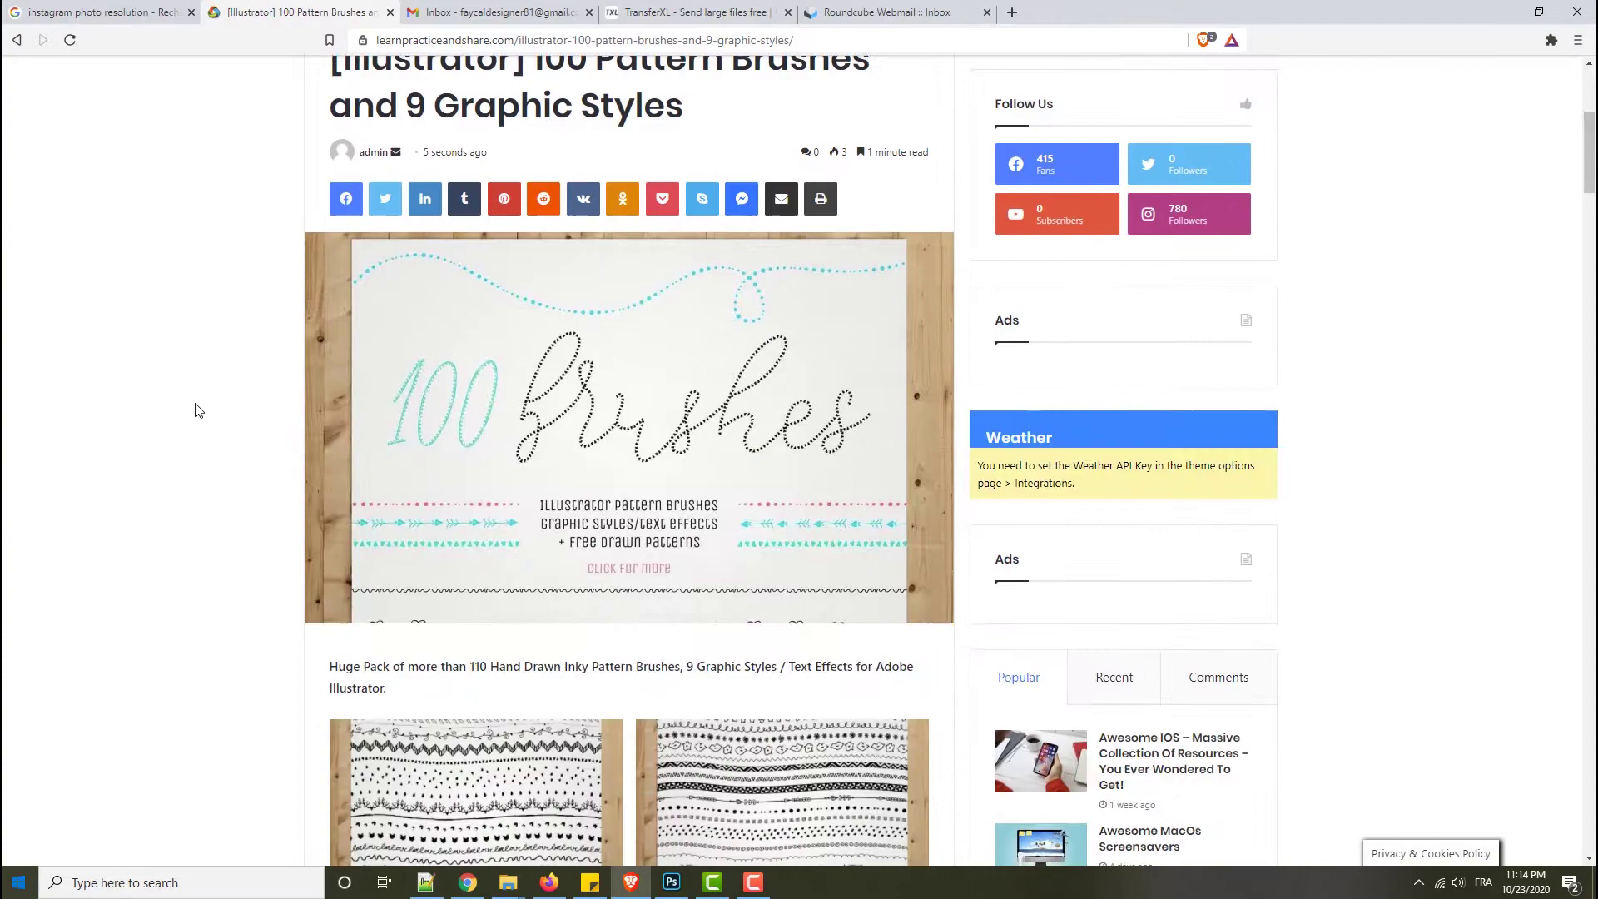
pyautogui.scroll(-5, 190, 408)
pyautogui.scroll(-15, 221, 384)
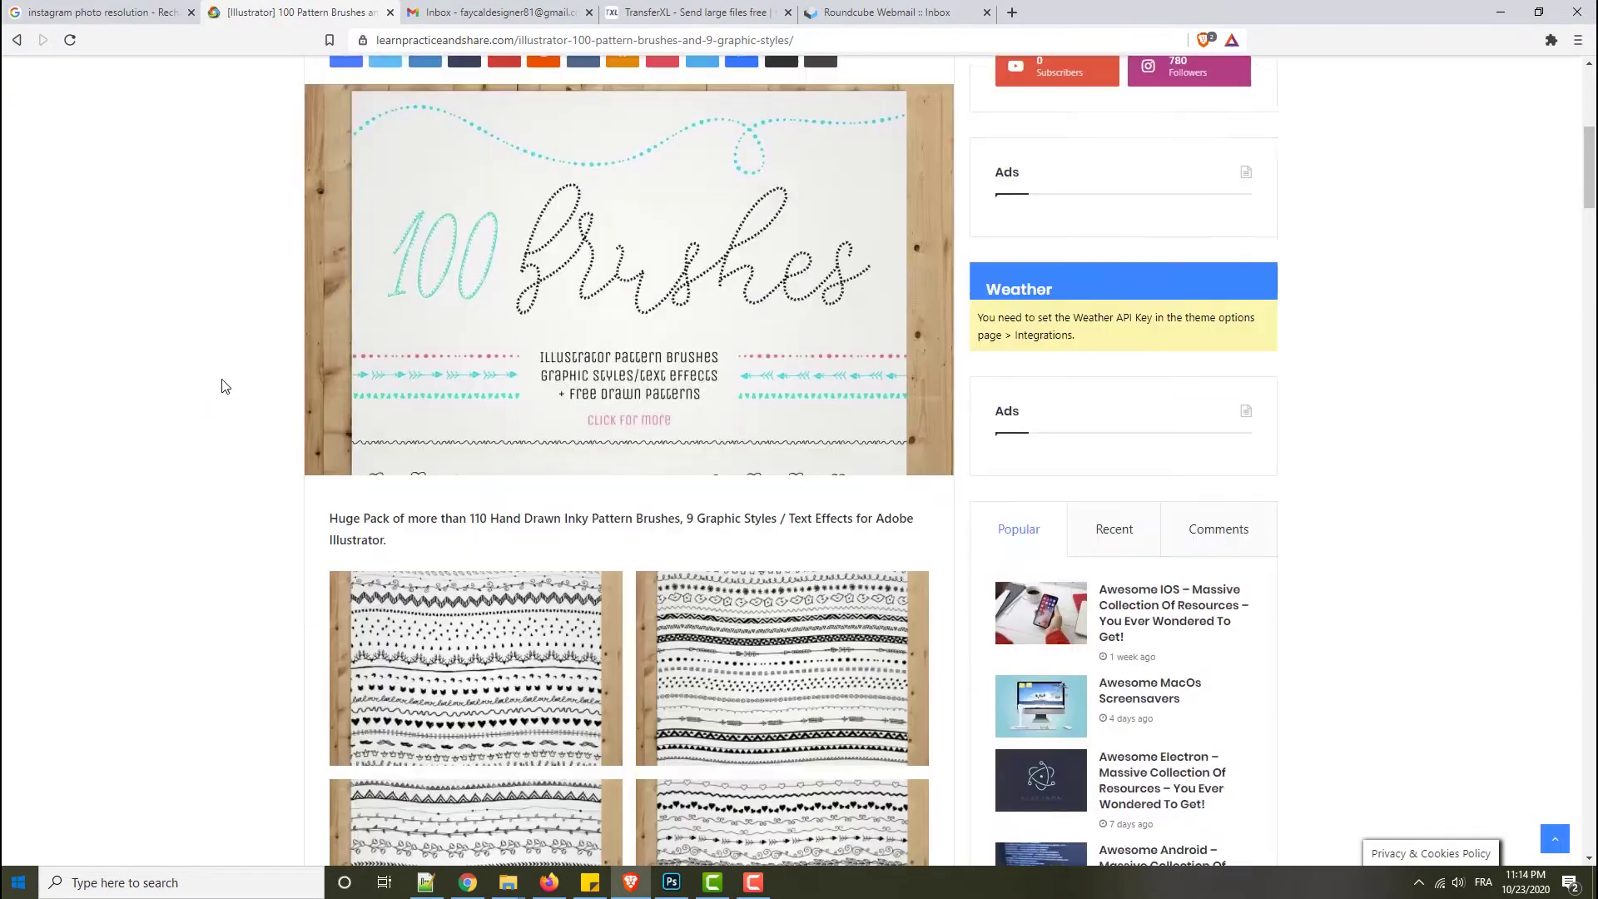
pyautogui.scroll(-14, 199, 385)
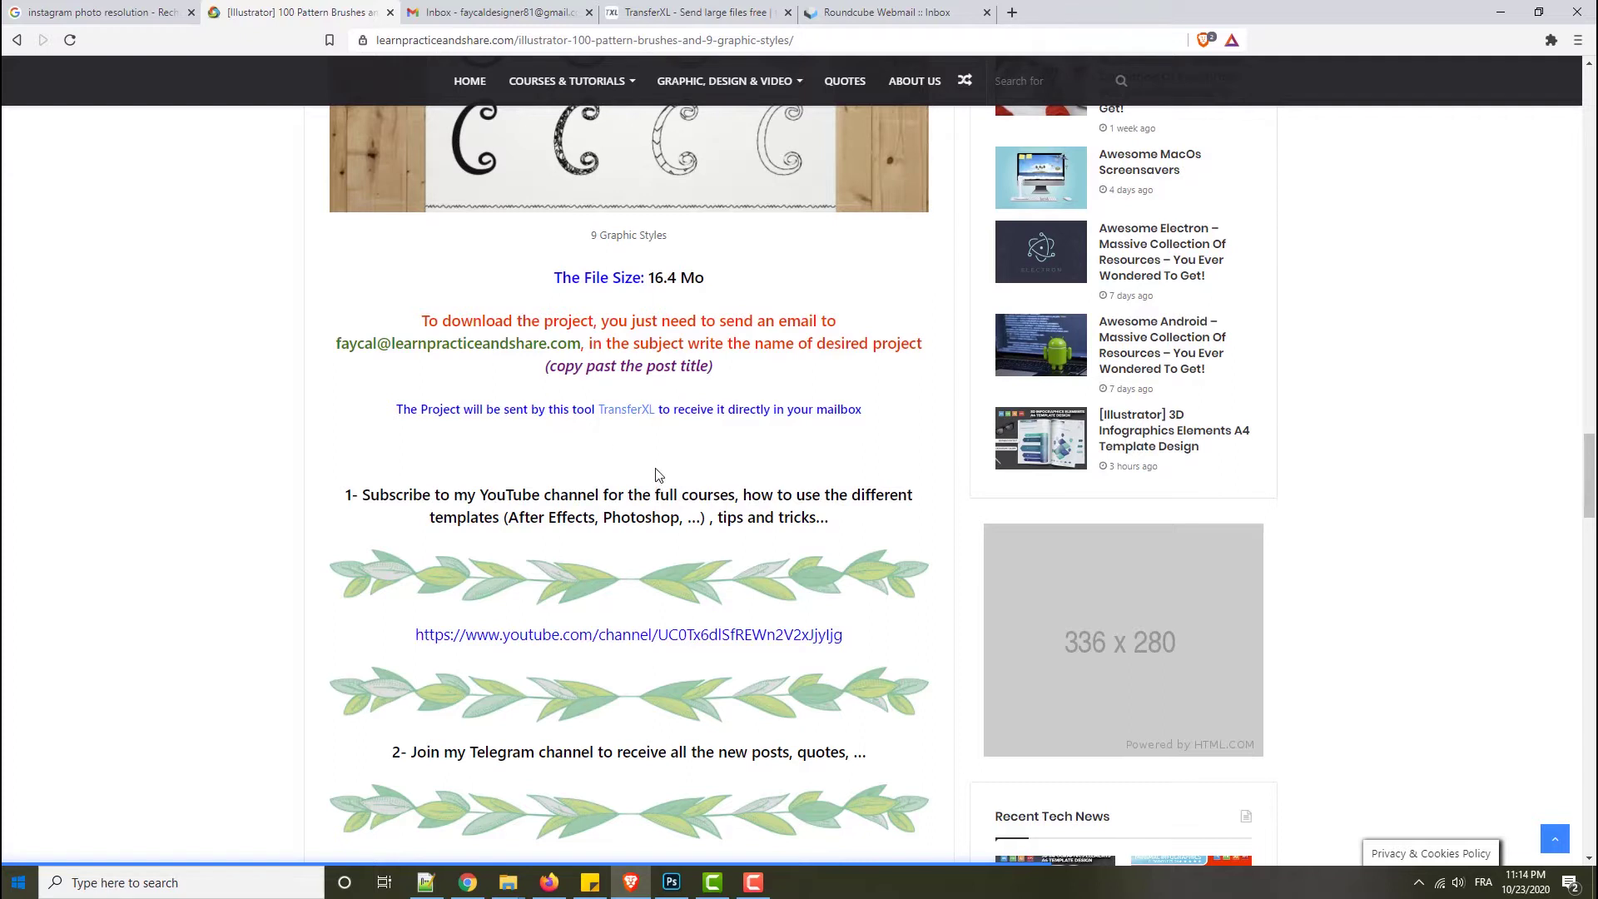
# - Select the contact email address given for download requests
pyautogui.moveTo(422, 325); pyautogui.dragTo(868, 391)
pyautogui.click(441, 371)
pyautogui.scroll(4, 582, 329)
pyautogui.scroll(-3, 572, 332)
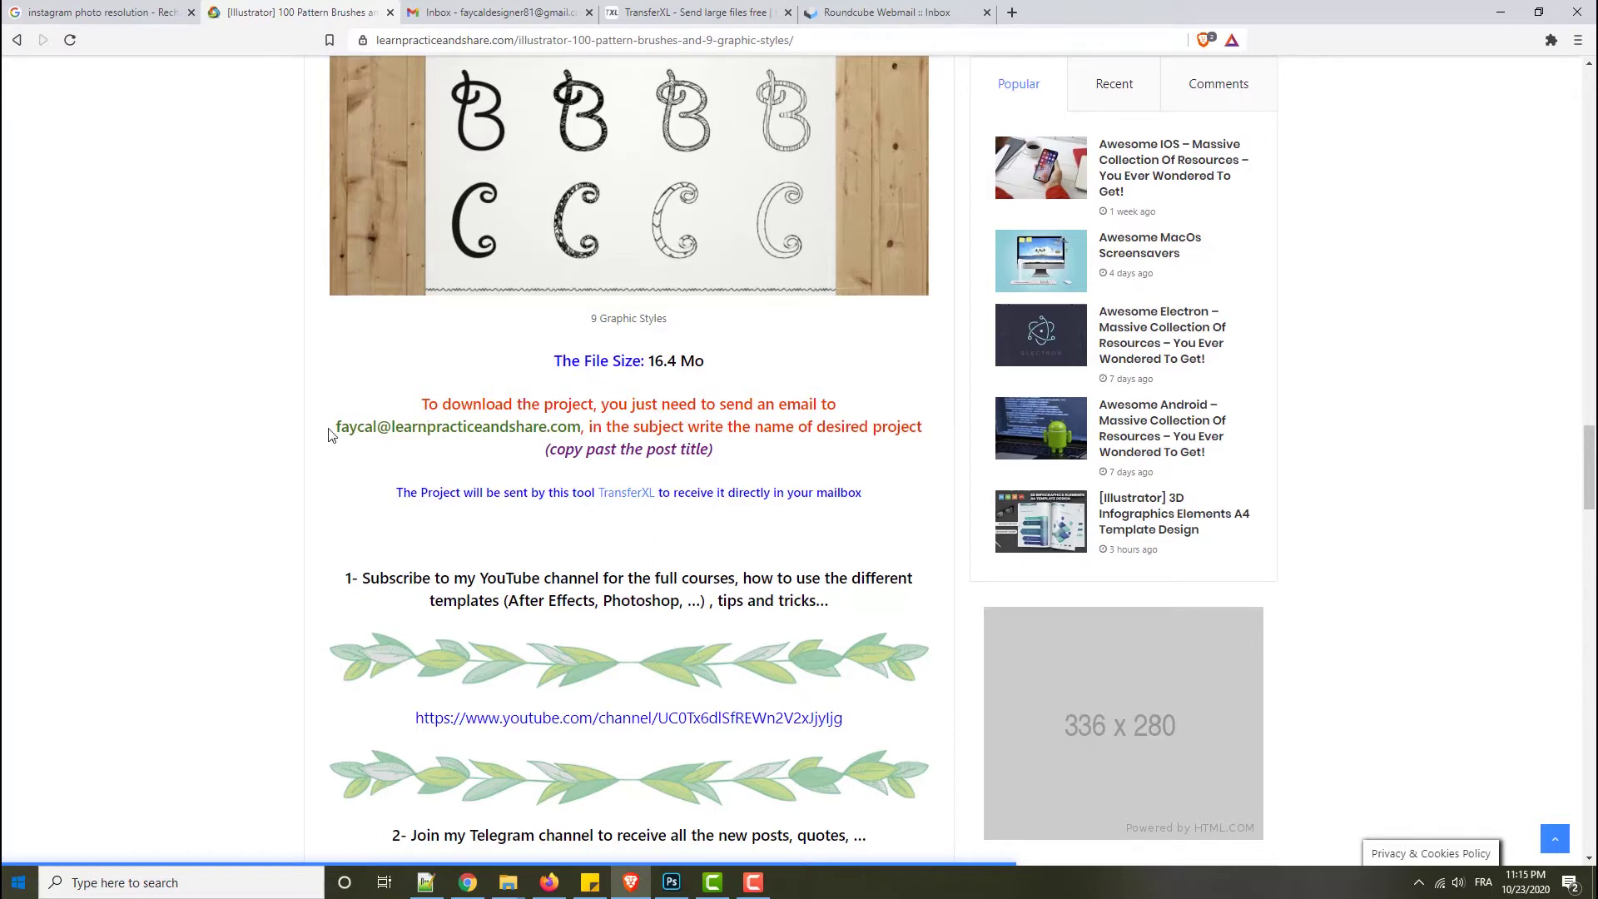
pyautogui.moveTo(334, 426); pyautogui.dragTo(580, 432)
pyautogui.hotkey('ctrl', 'c')
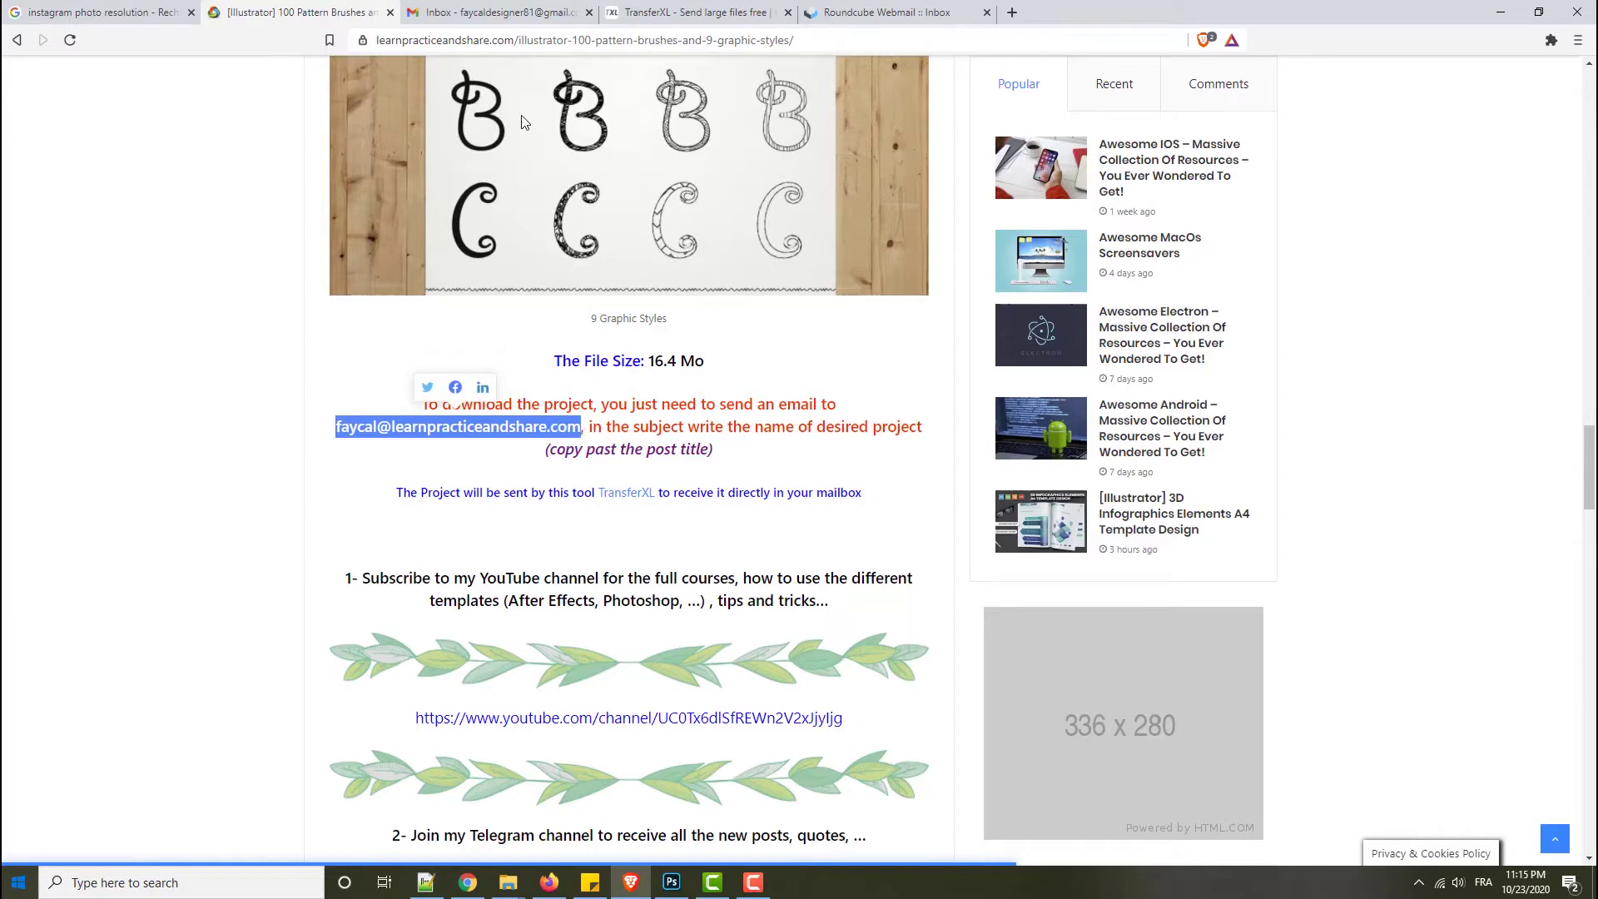
# - Start a new Gmail message addressed to the copied contact email
pyautogui.click(503, 12)
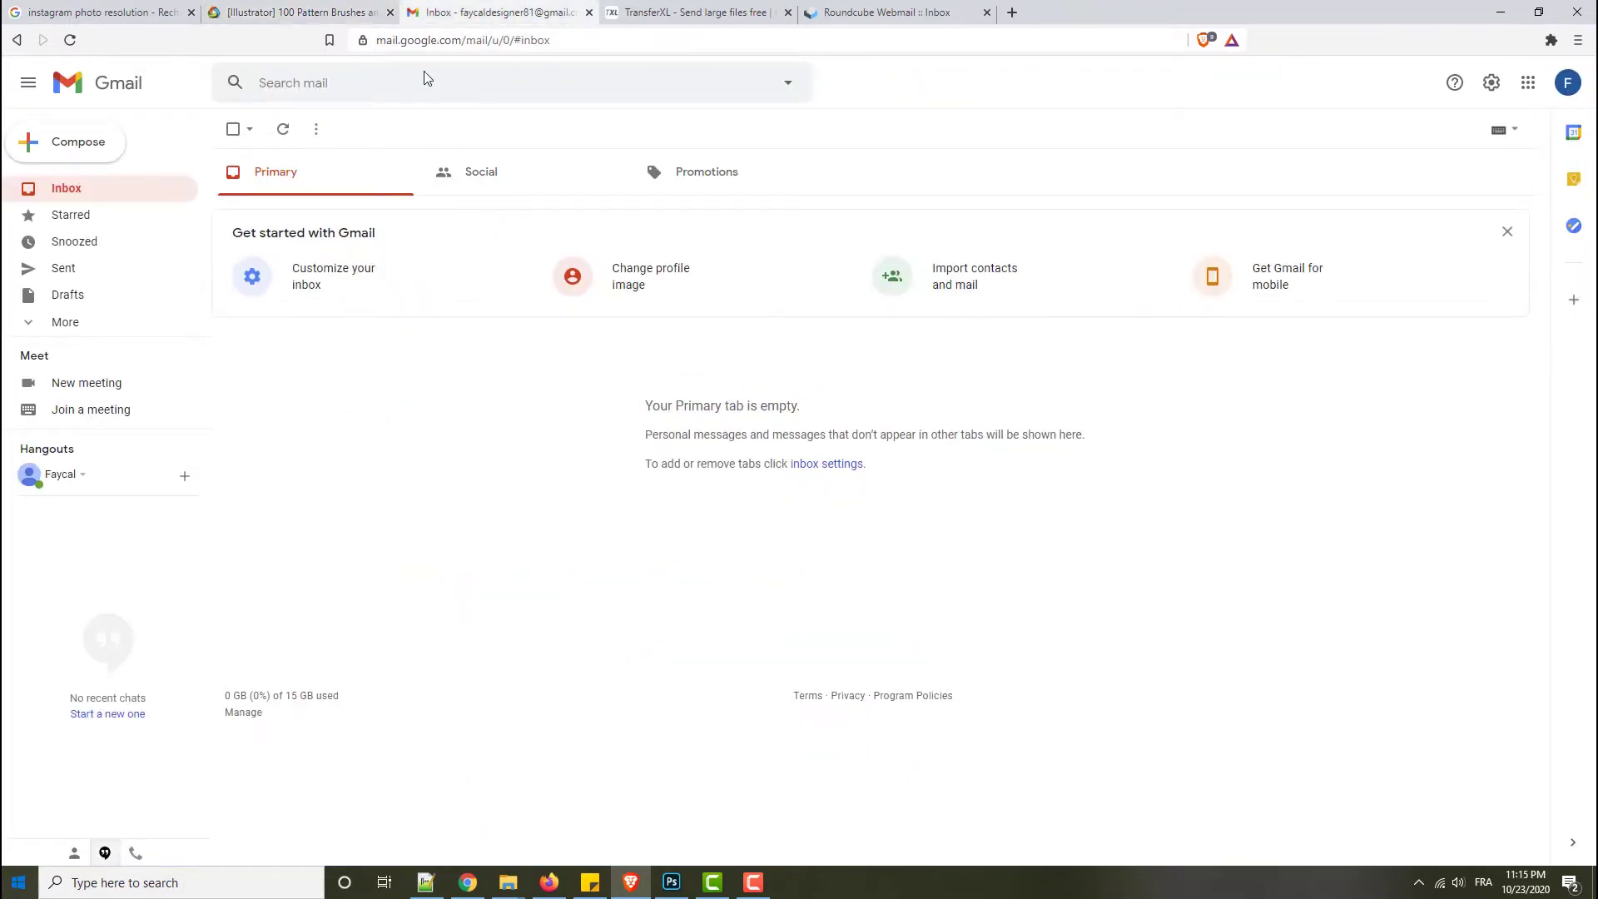
pyautogui.click(78, 150)
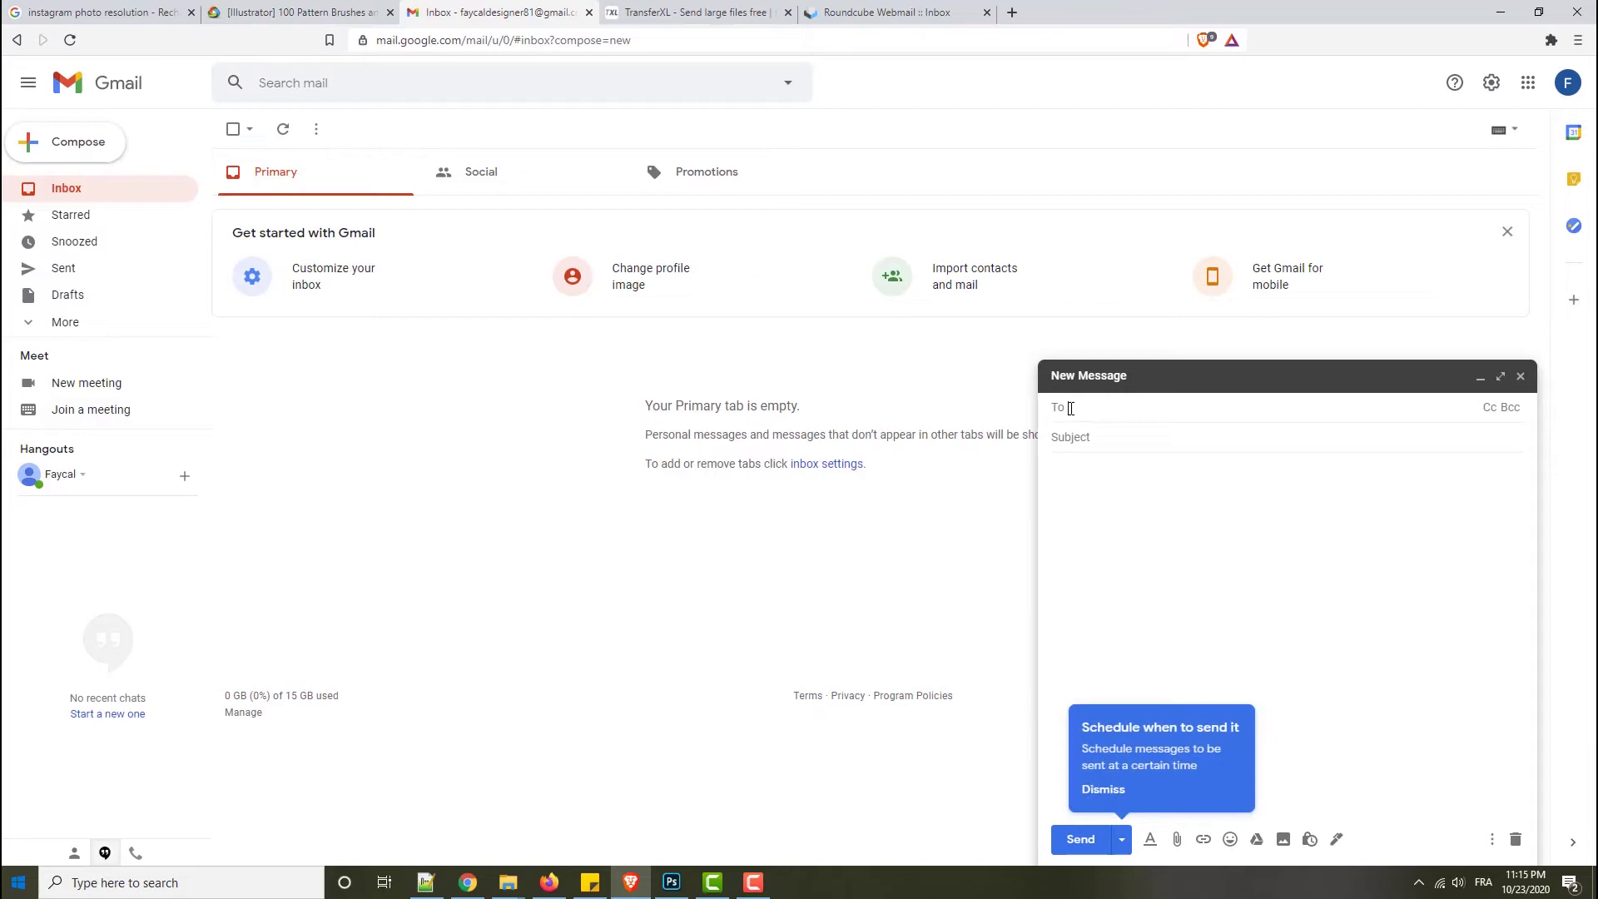
pyautogui.hotkey('ctrl', 'v')
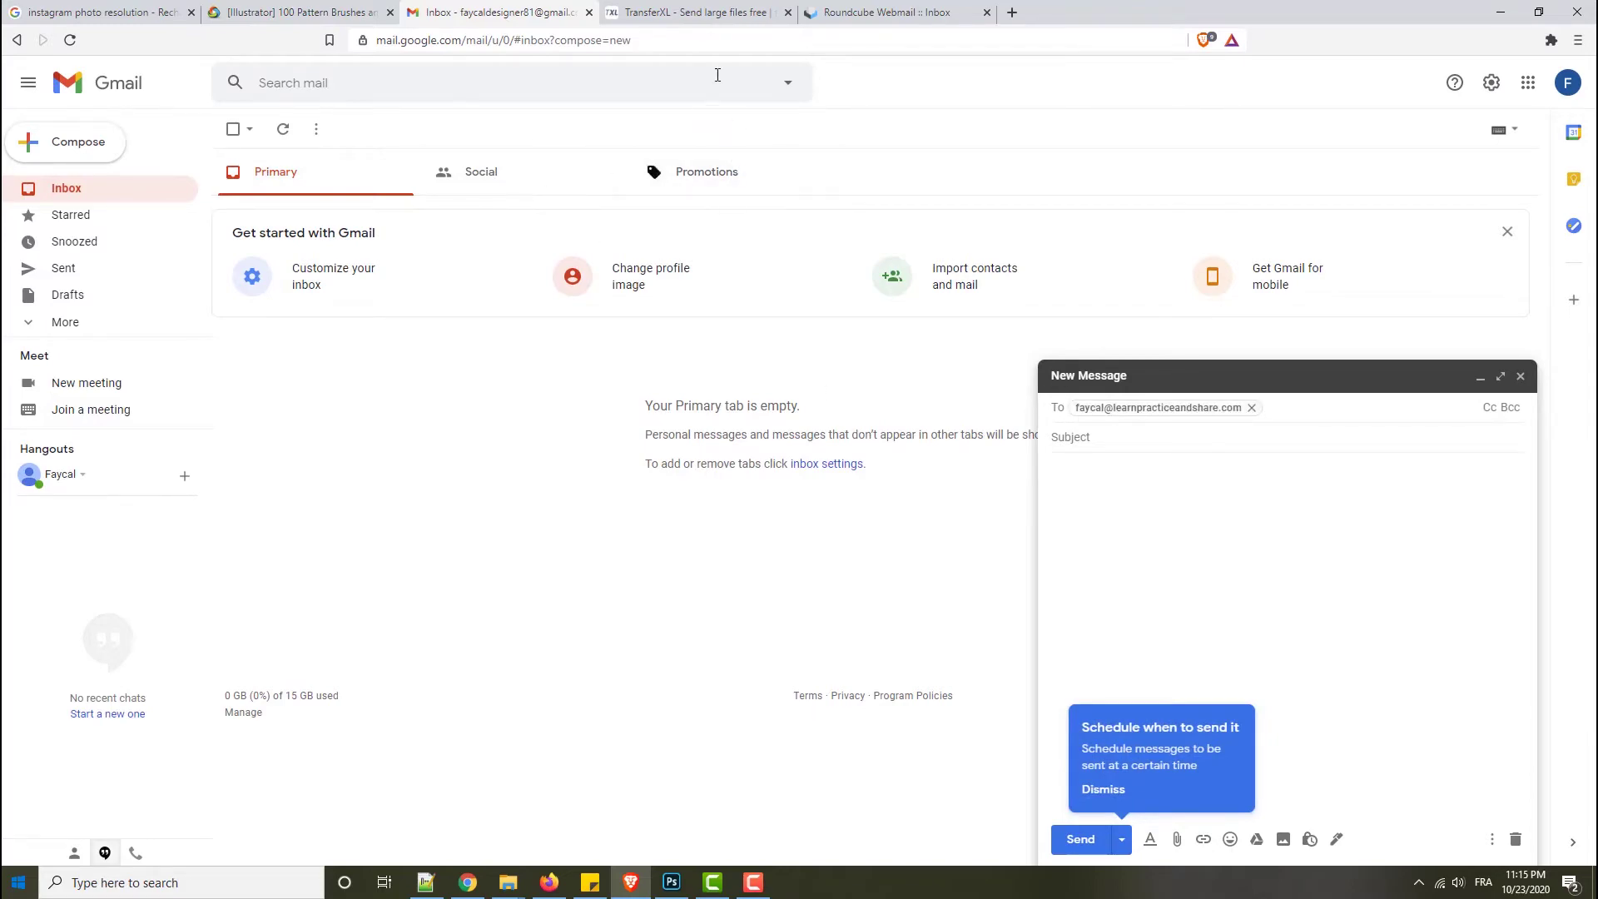
# - Use the post title '[Illustrator] 100 Pattern Brushes and 9 Graphic Styles' as the subject
pyautogui.click(300, 12)
pyautogui.click(643, 429)
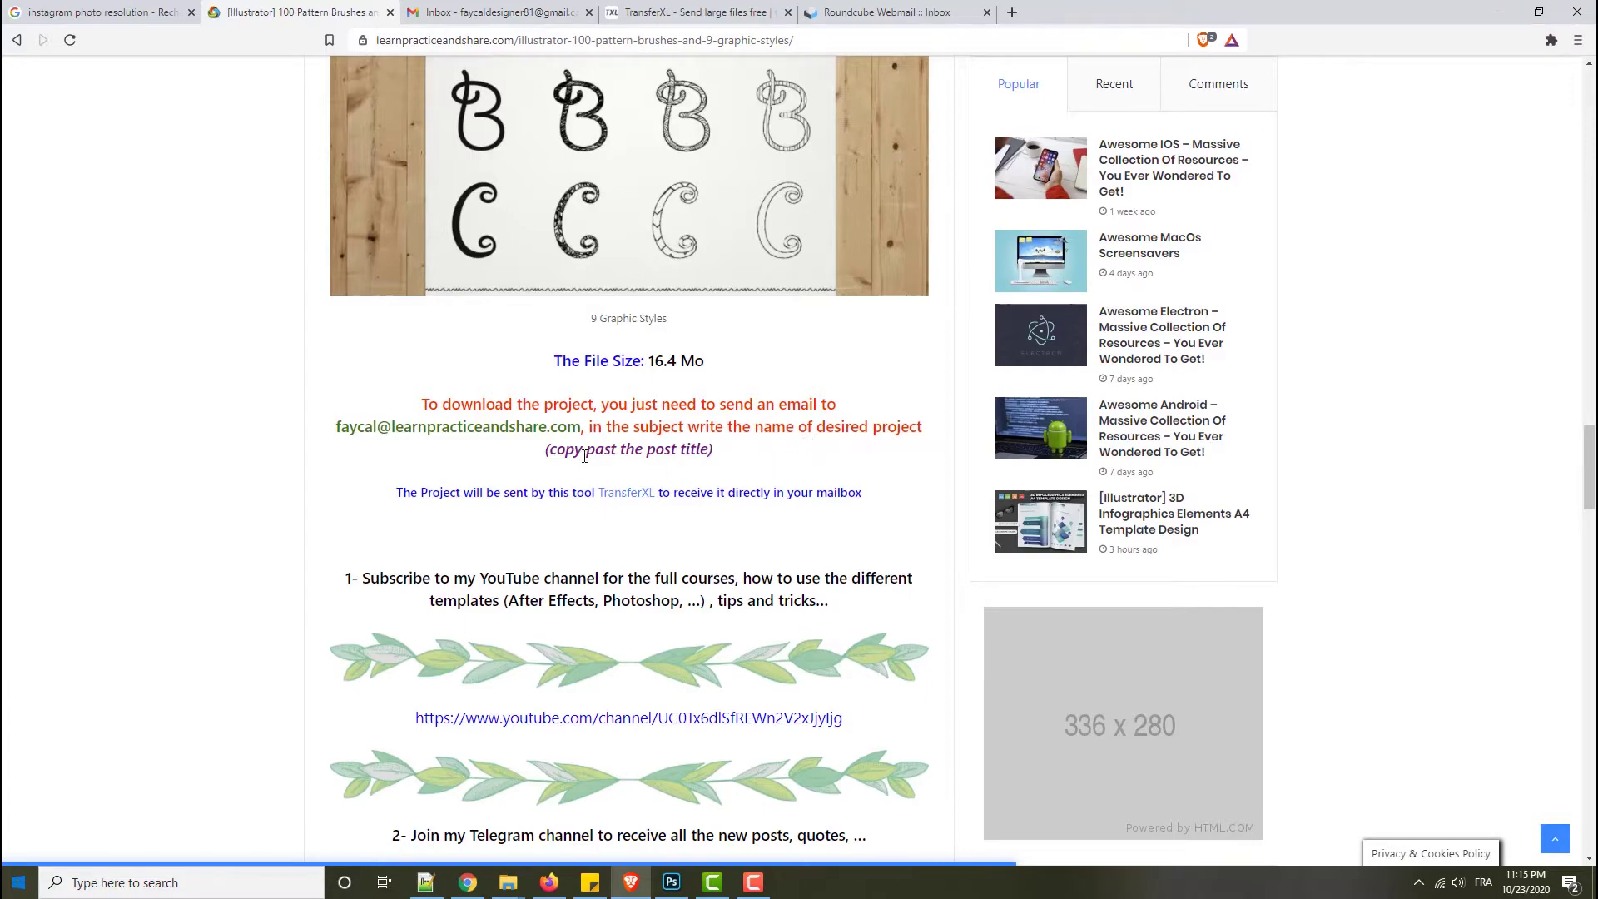
pyautogui.scroll(20, 665, 442)
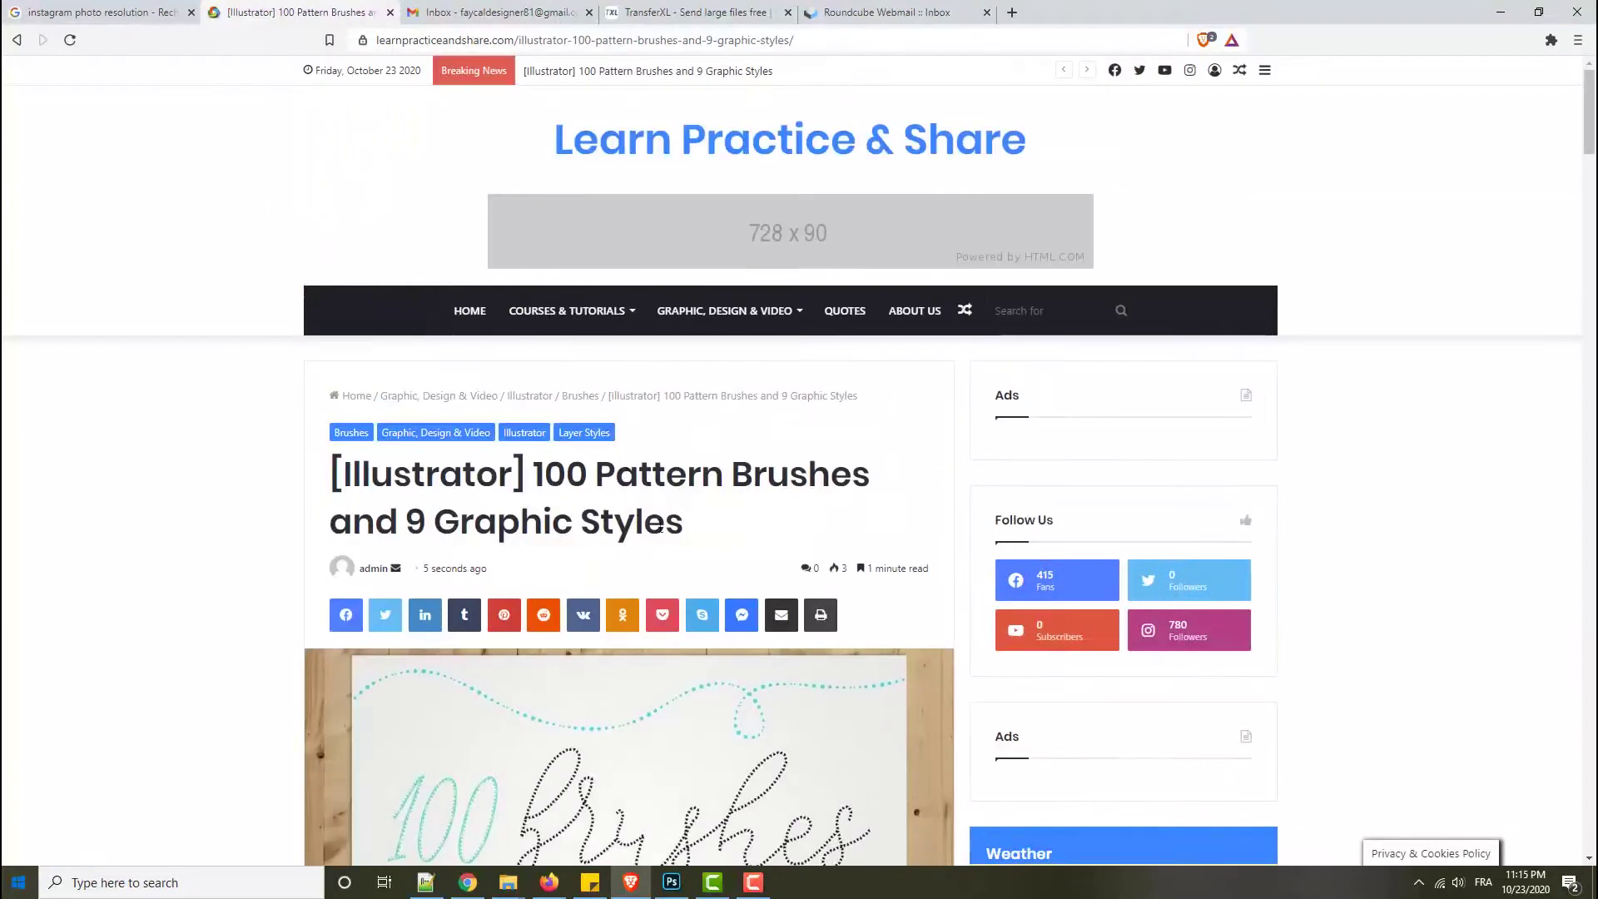
pyautogui.moveTo(683, 527); pyautogui.dragTo(330, 474)
pyautogui.hotkey('ctrl', 'c')
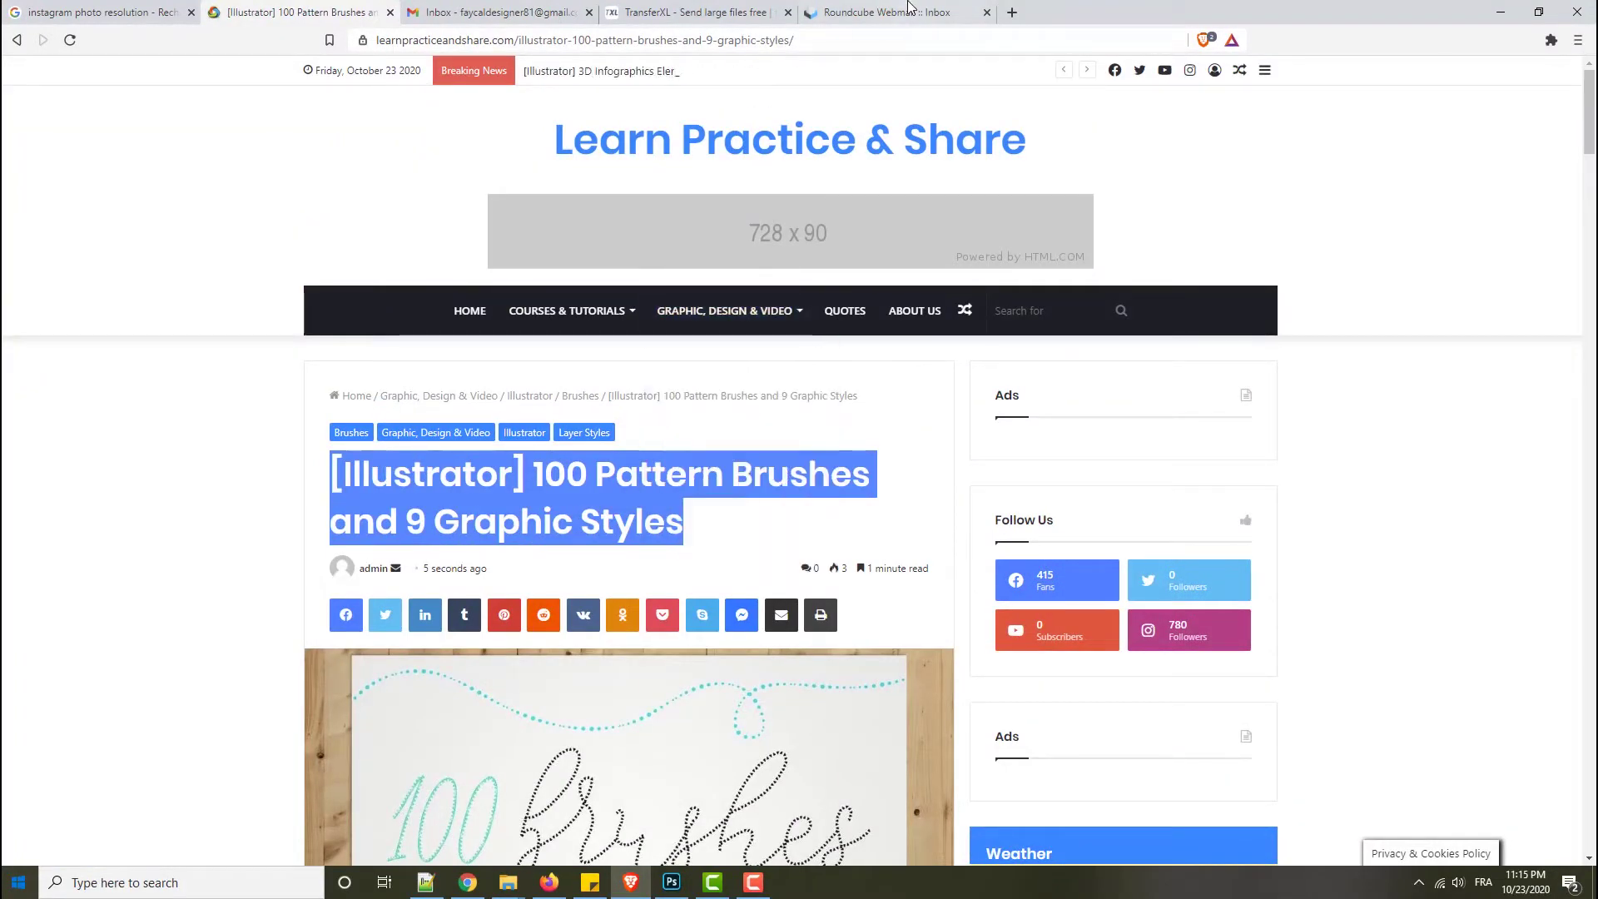
pyautogui.click(498, 12)
pyautogui.click(1103, 442)
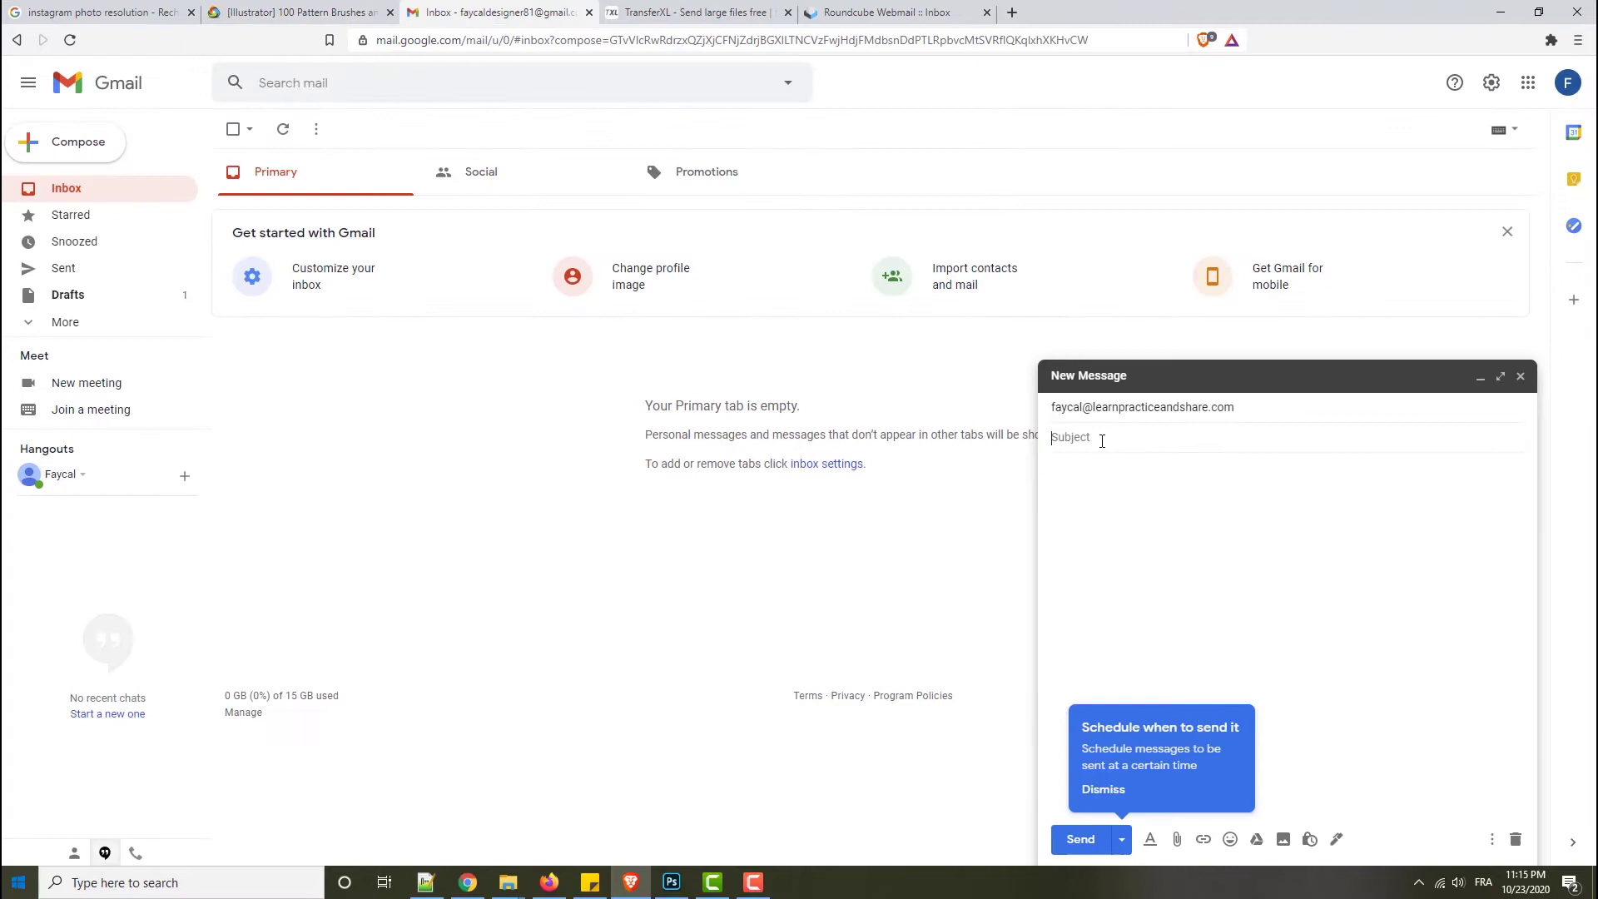
pyautogui.hotkey('ctrl', 'v')
# - Write 'Hi, i need this brushes ..' in the body and send the email
pyautogui.click(1116, 507)
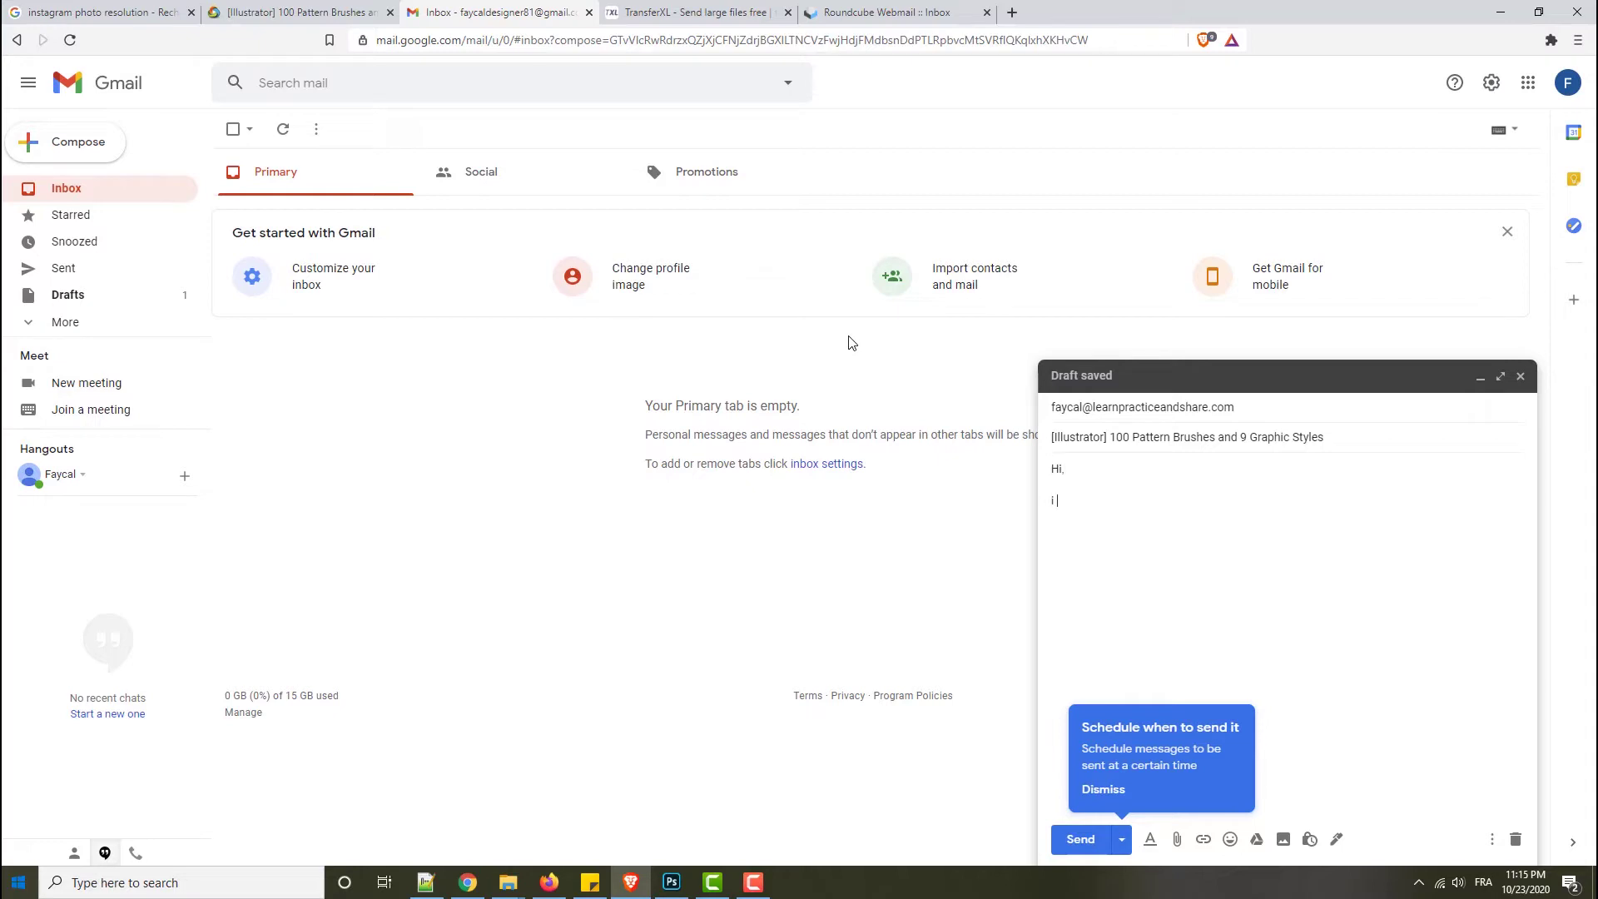
pyautogui.write('Hi,  i b')
pyautogui.press('BackSpace')
pyautogui.write('need')
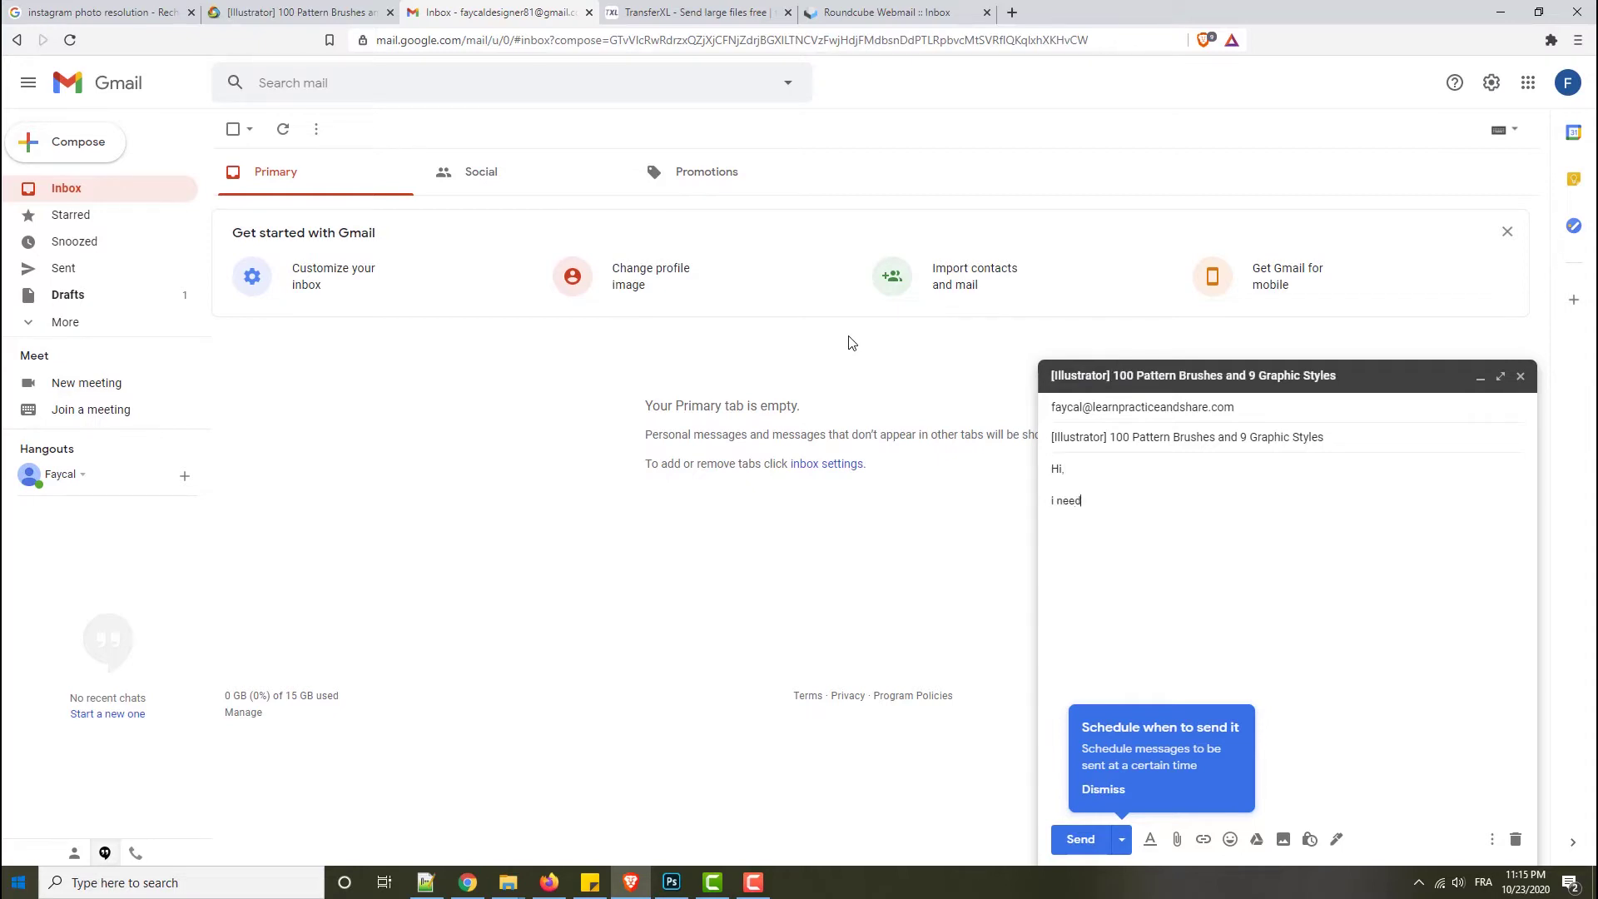
pyautogui.write(' this brushes ...')
pyautogui.click(1082, 841)
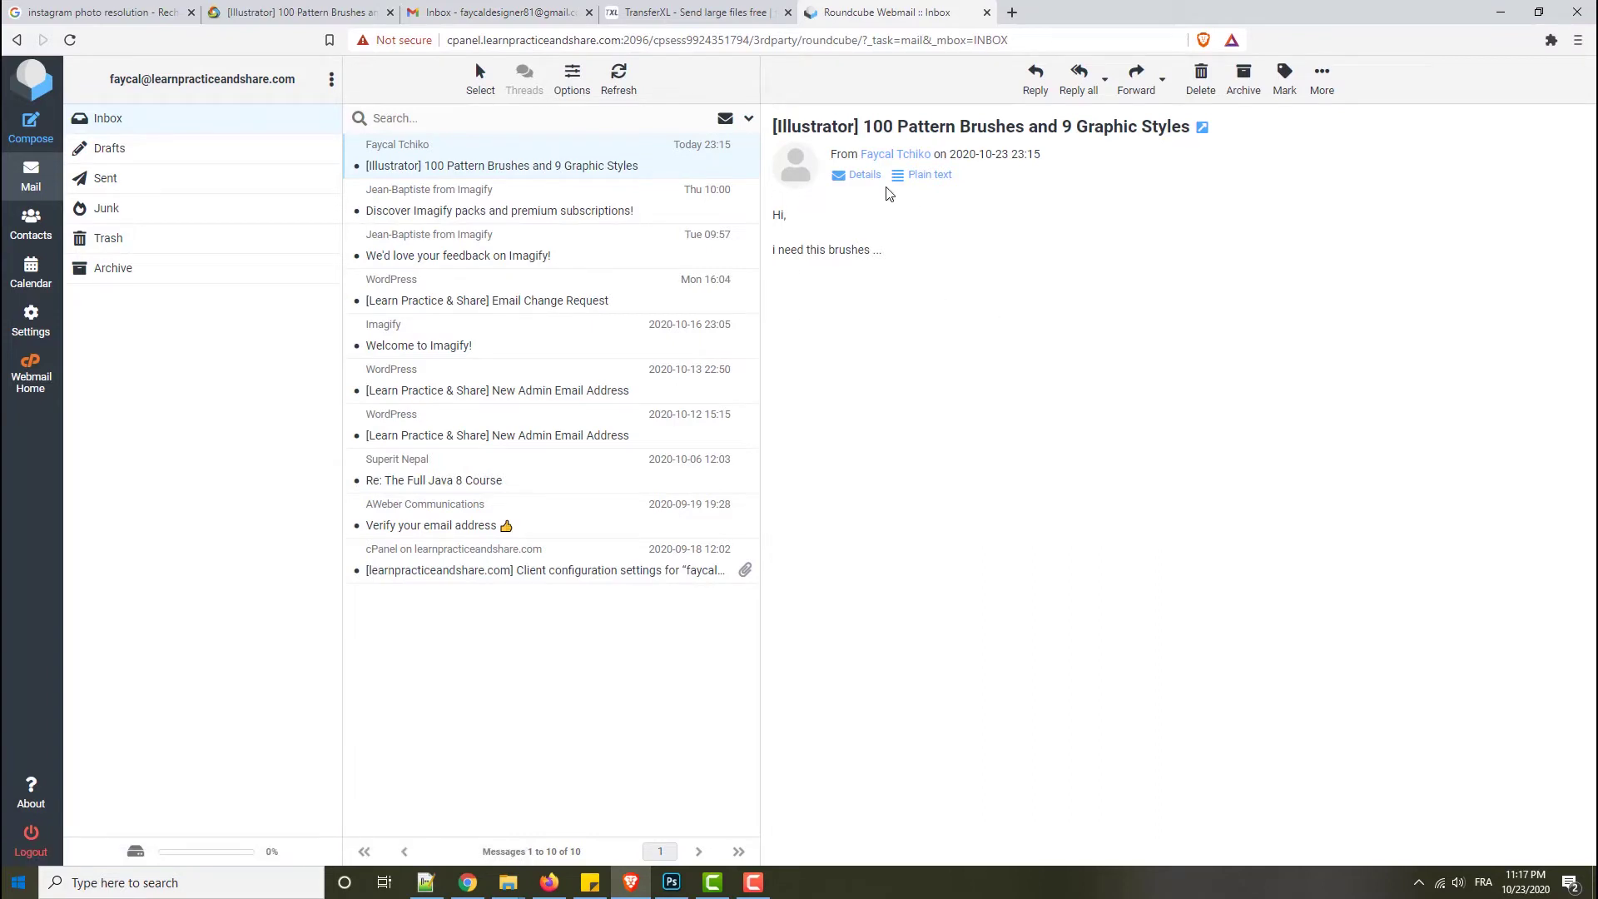
# - Start a new Roundcube message to the requester, select their address, and return to the article
pyautogui.click(863, 175)
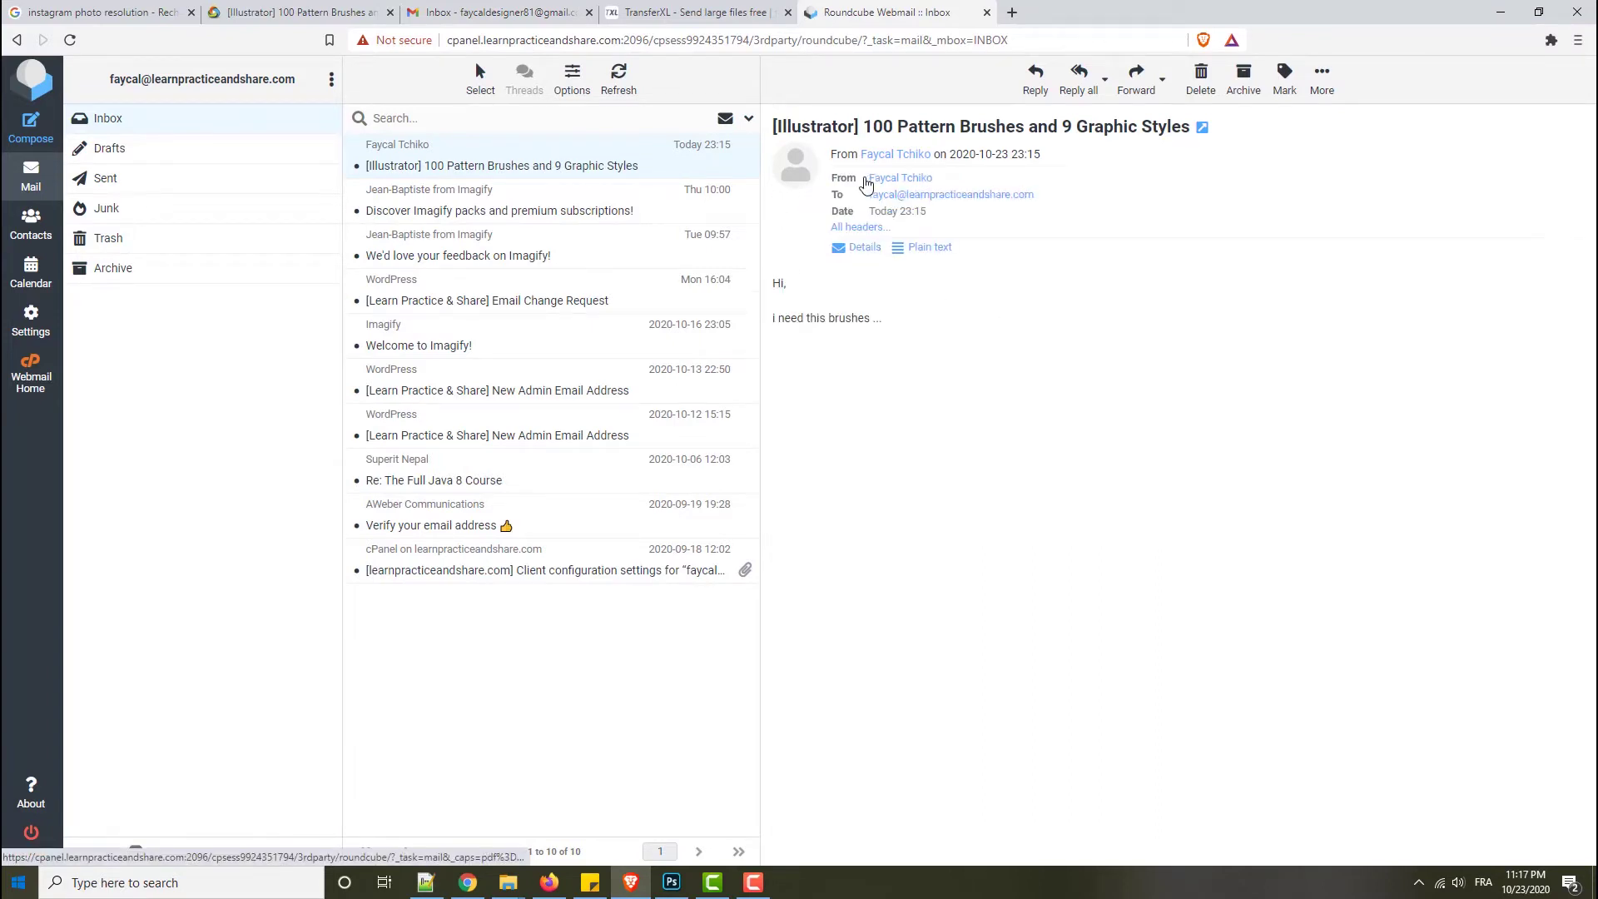
pyautogui.click(915, 179)
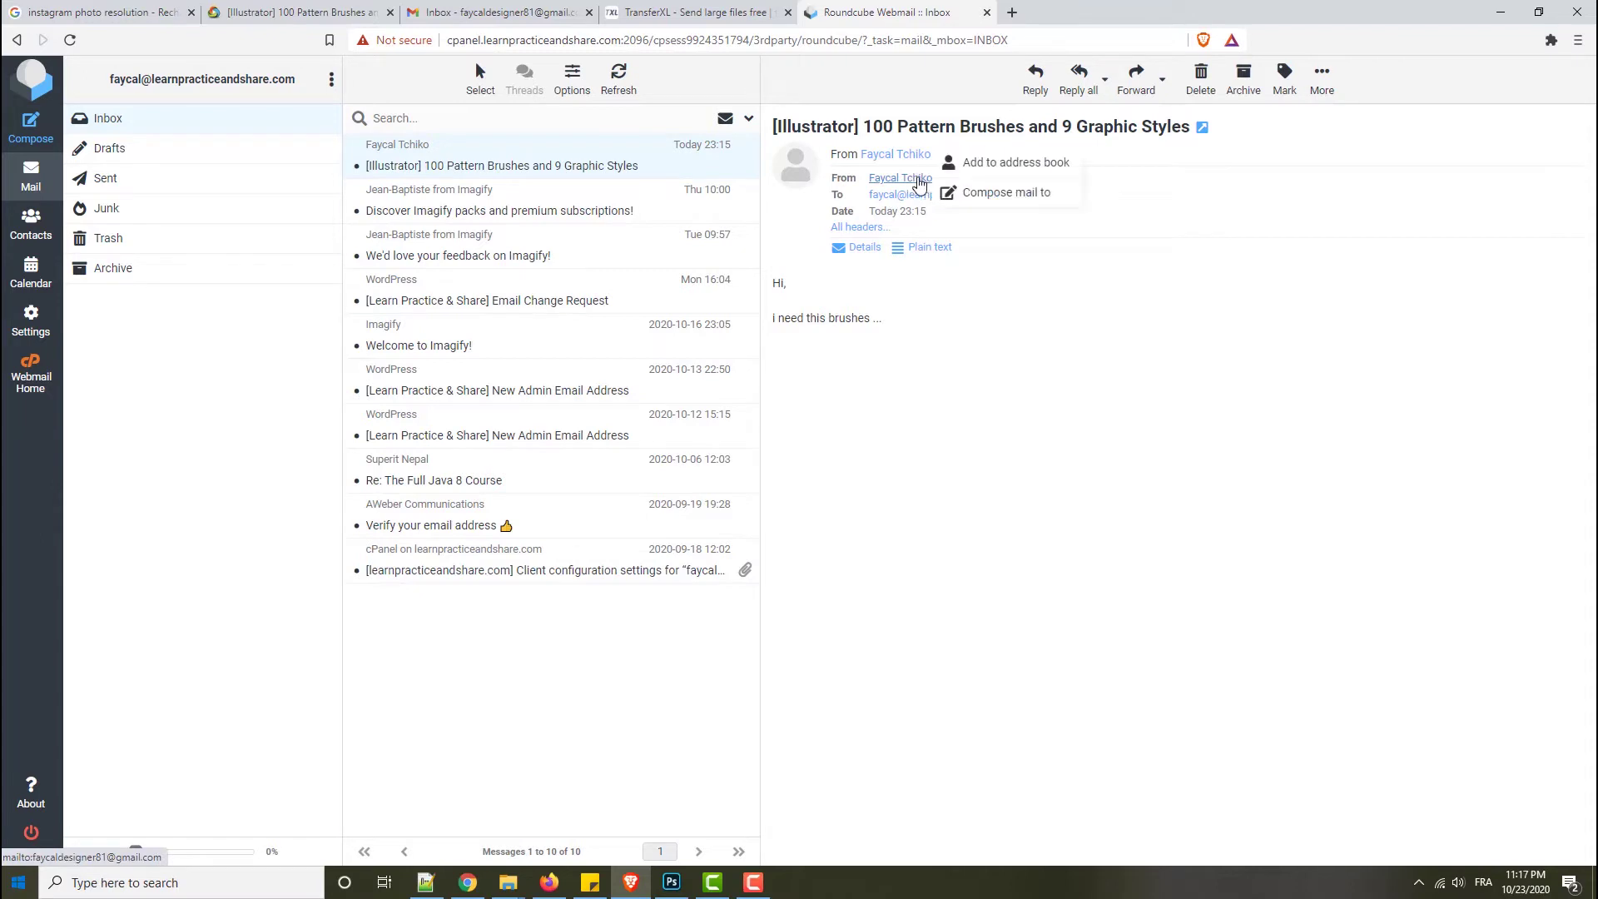
pyautogui.click(999, 192)
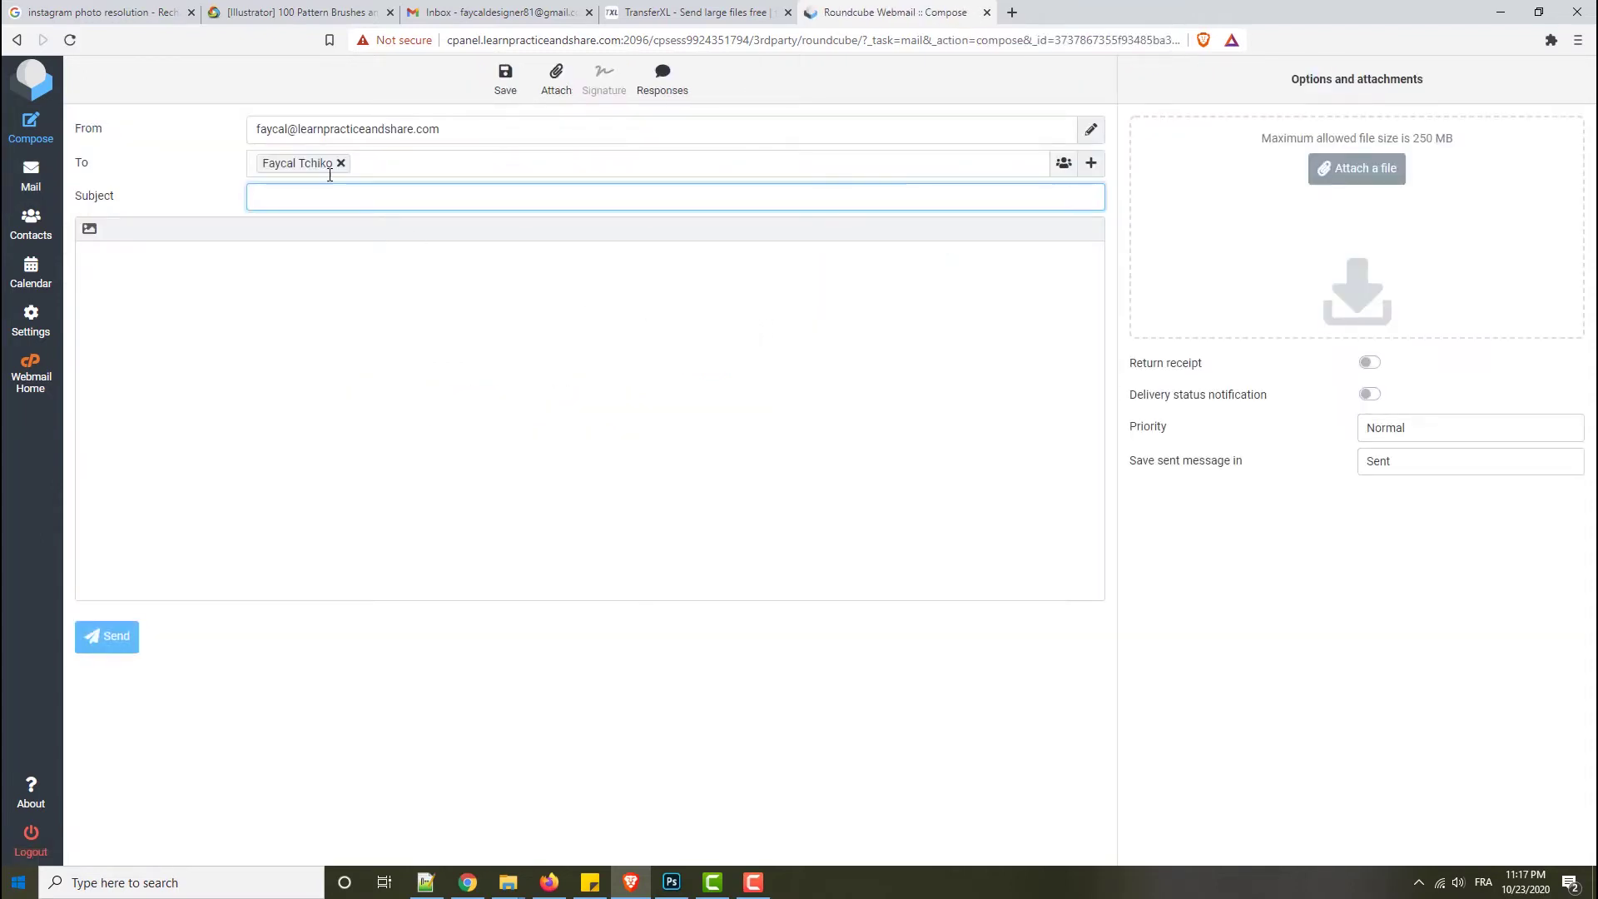
pyautogui.doubleClick(311, 167)
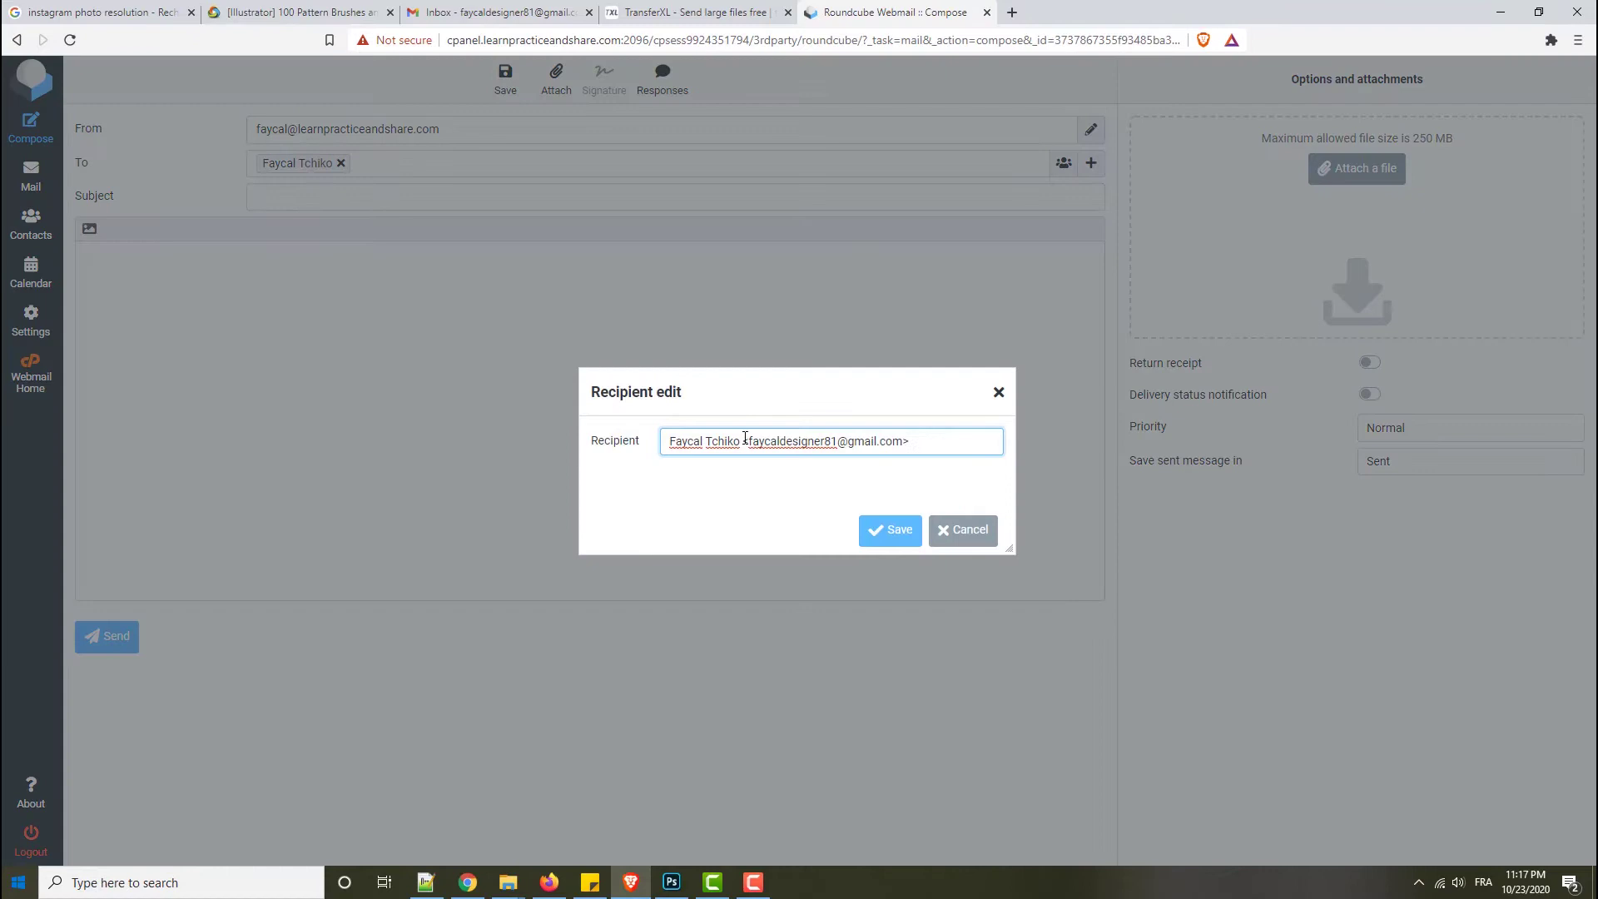
pyautogui.moveTo(750, 445); pyautogui.dragTo(899, 453)
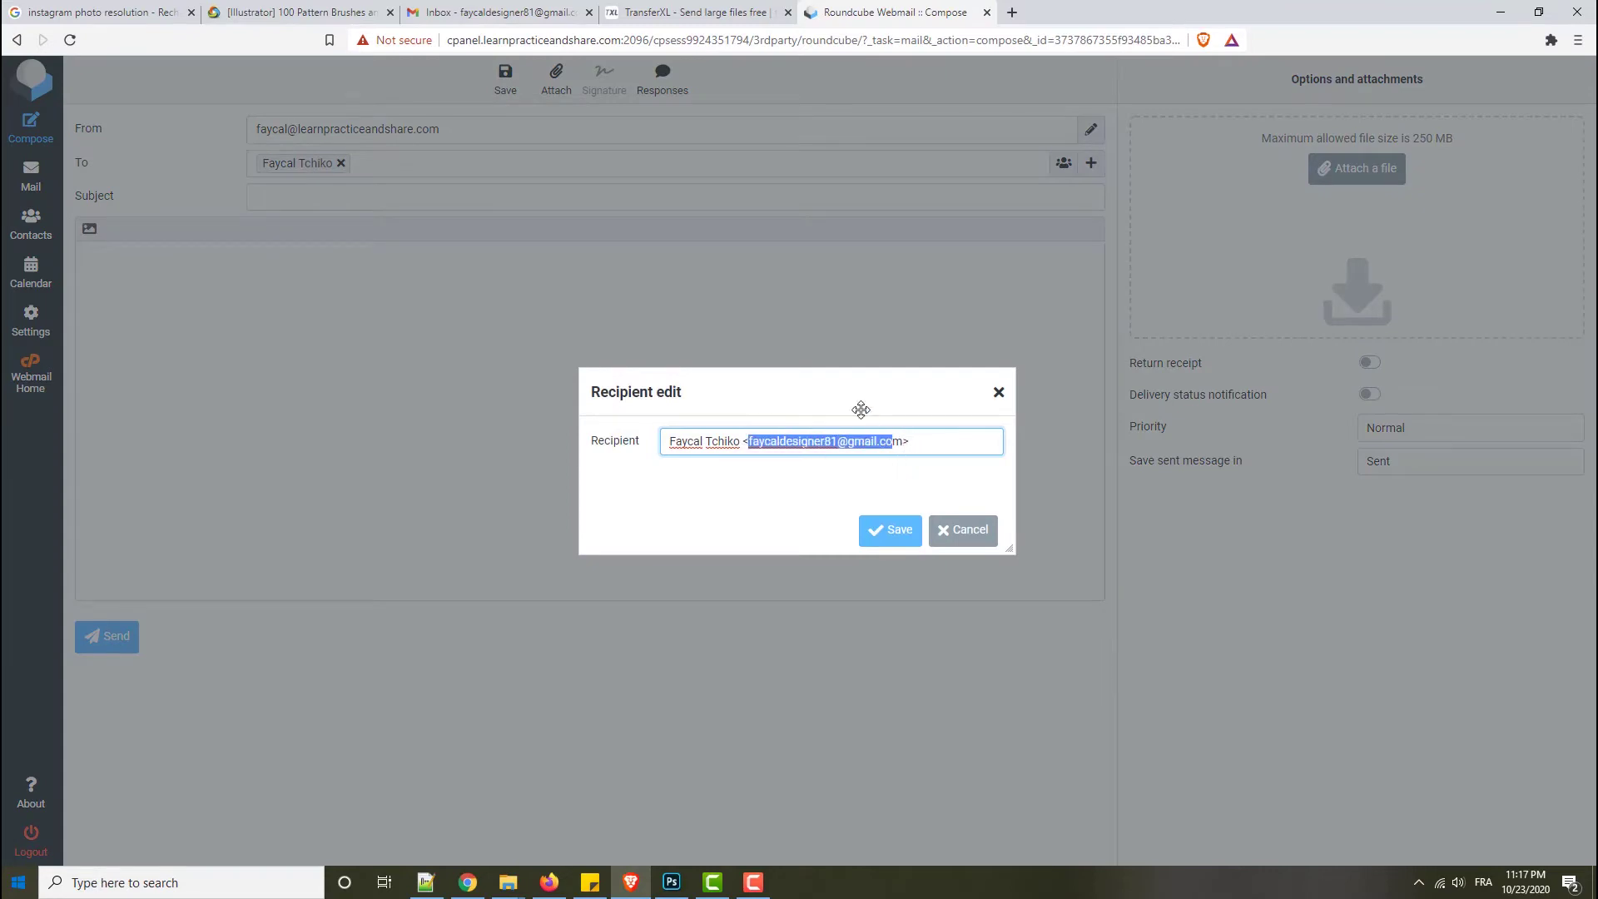
pyautogui.click(299, 11)
pyautogui.scroll(-1, 371, 512)
# - Scroll the brushes article to its download info, then go to TransferXL
pyautogui.scroll(-20, 371, 508)
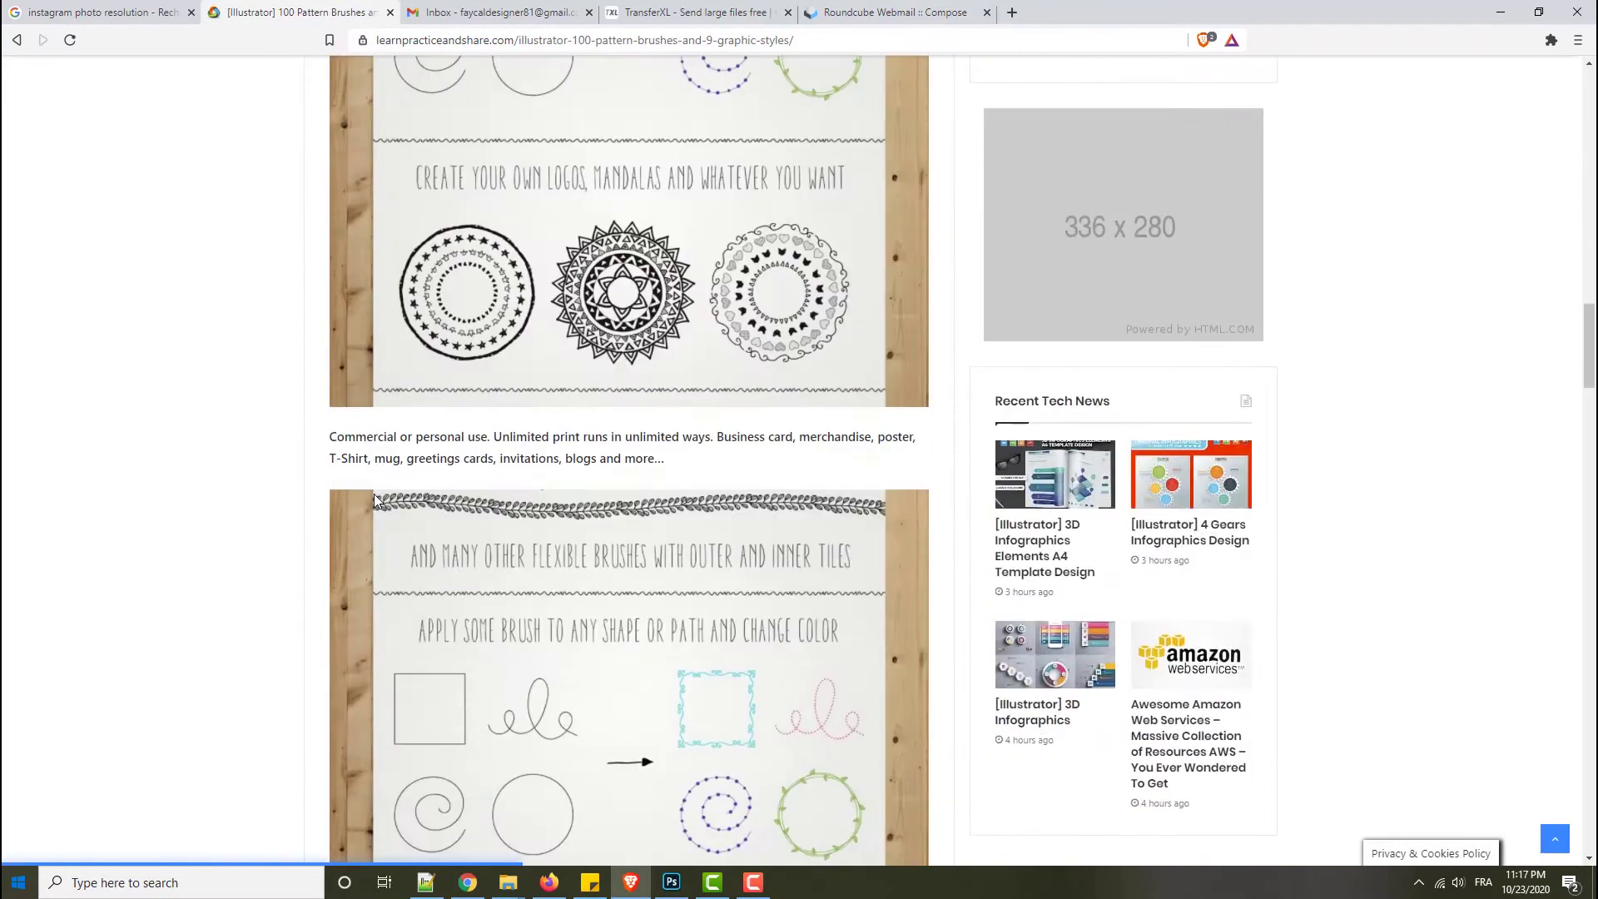
pyautogui.scroll(6, 377, 497)
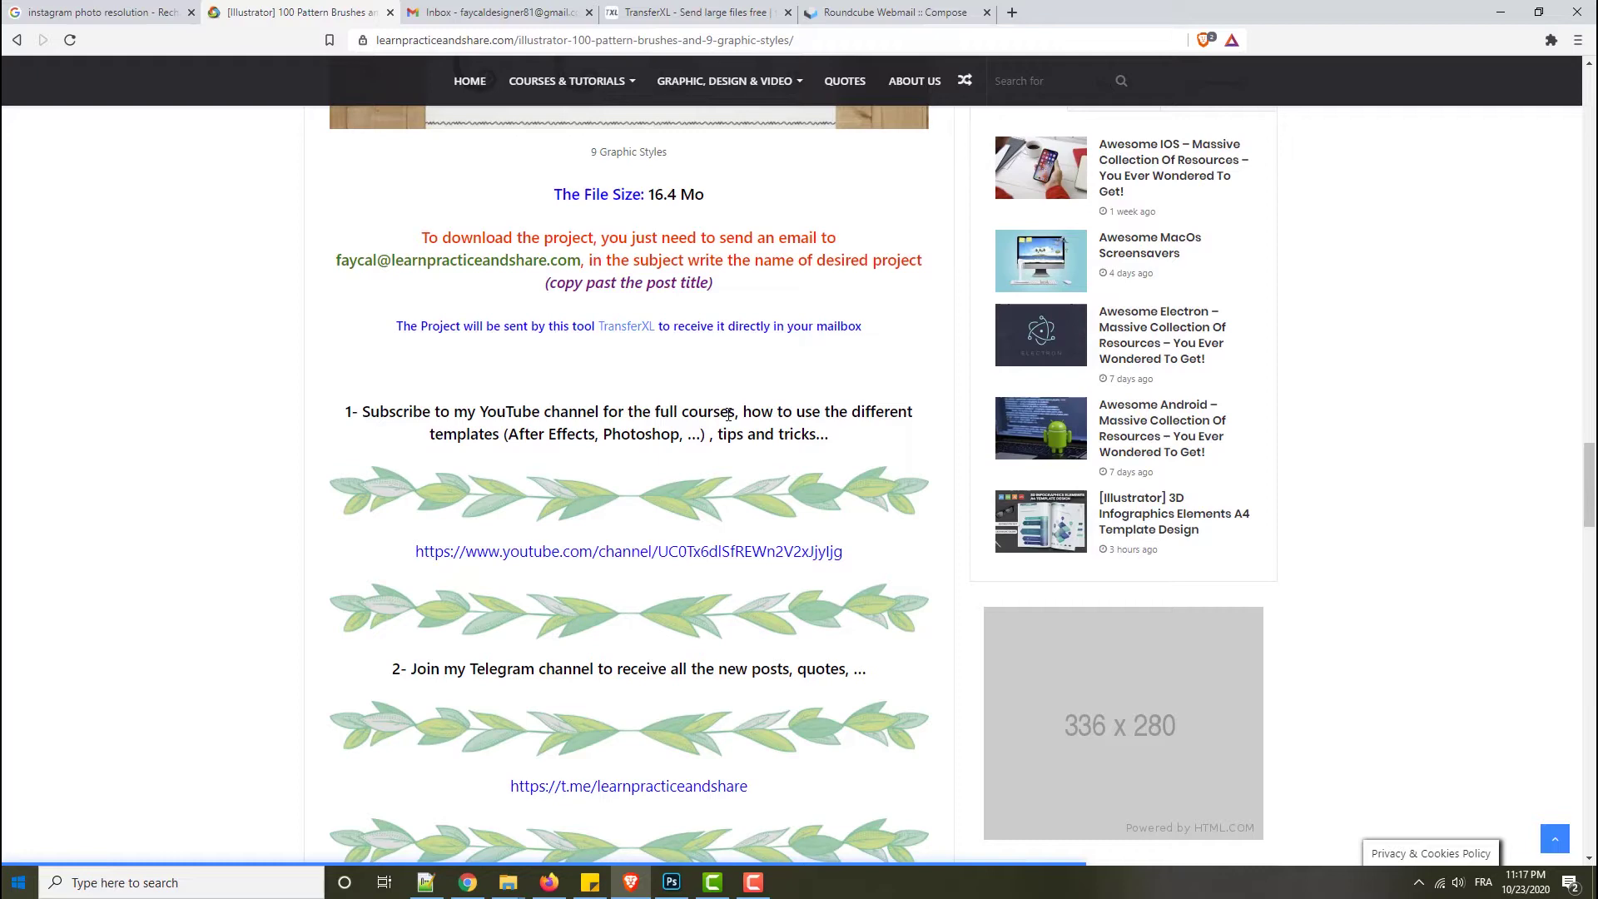
pyautogui.click(664, 22)
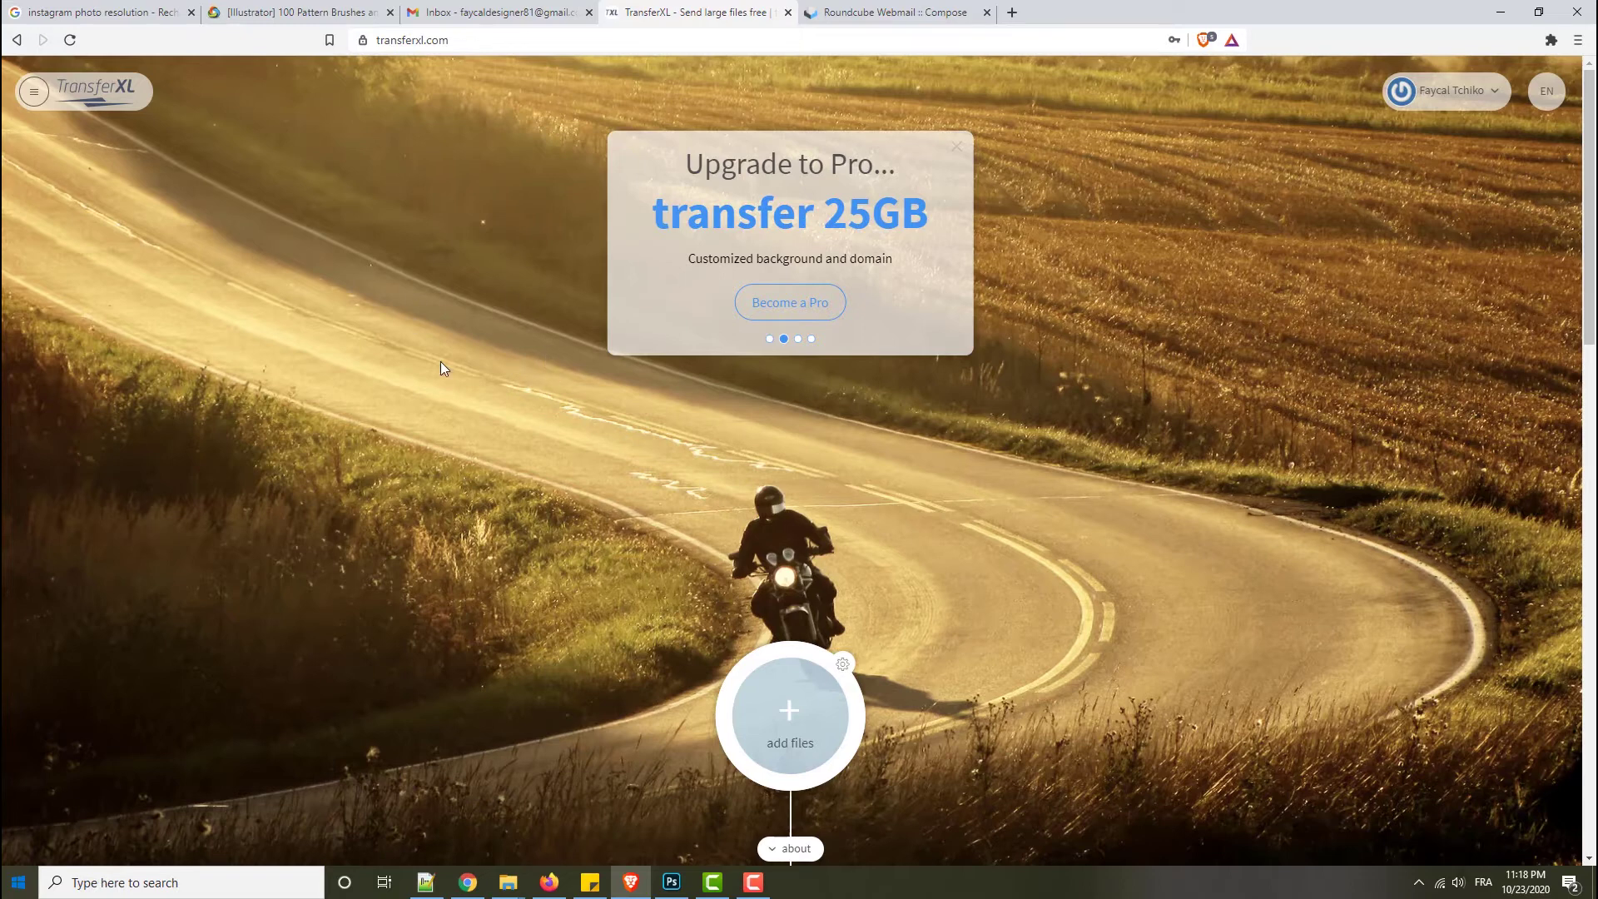
pyautogui.moveTo(531, 888)
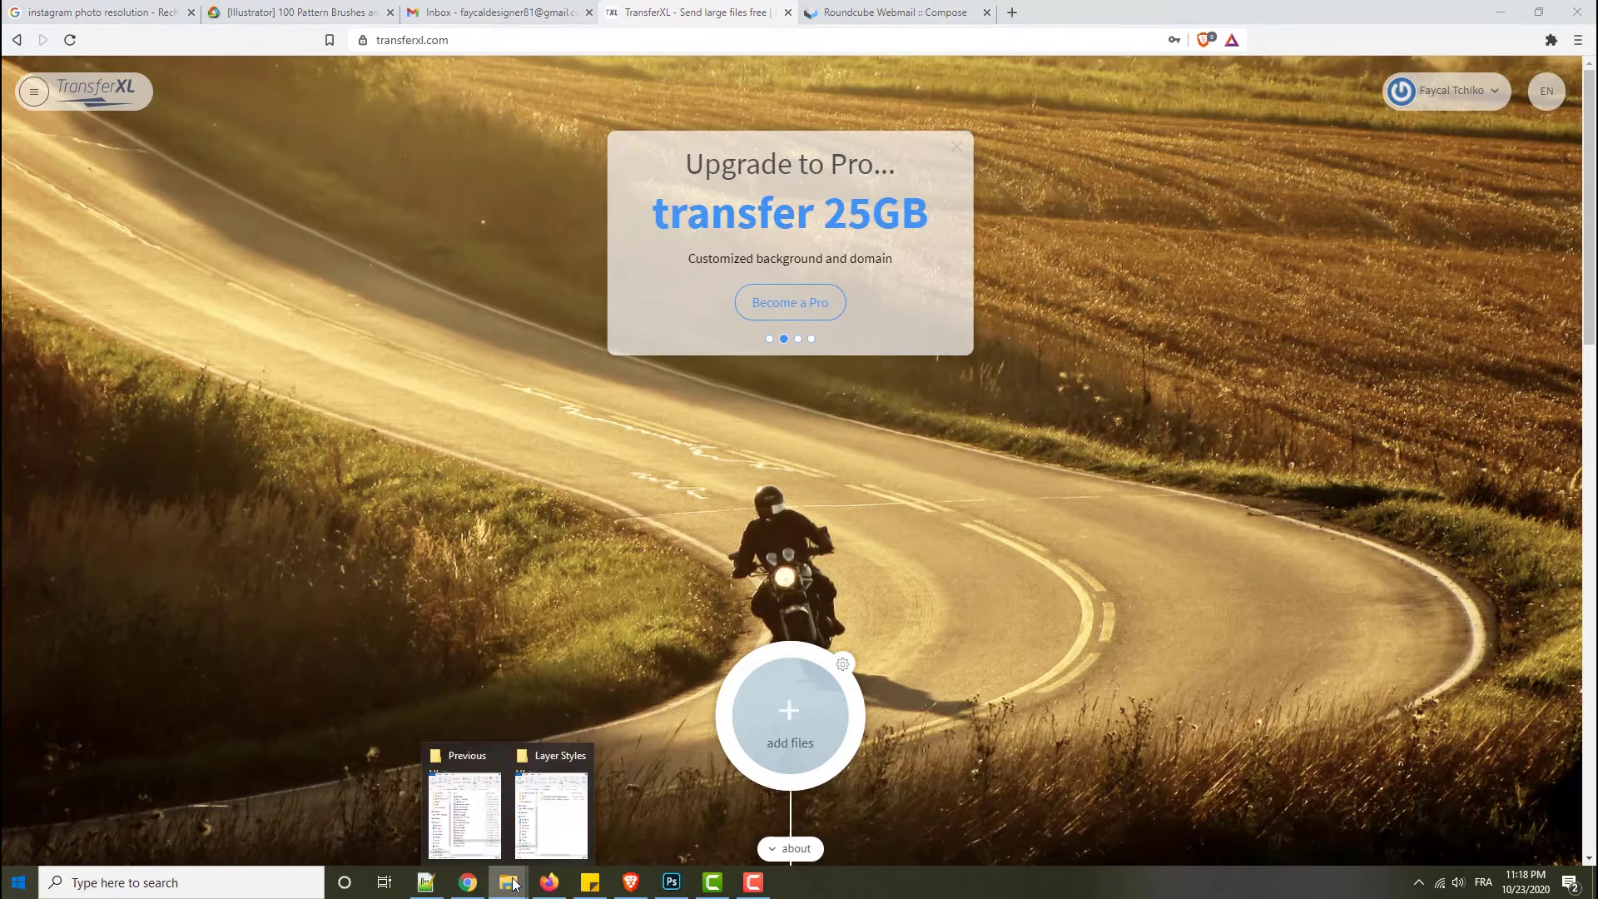
# - Add 100-pattern-brushes-9-graphic-styles.zip to a new TransferXL transfer
pyautogui.click(551, 811)
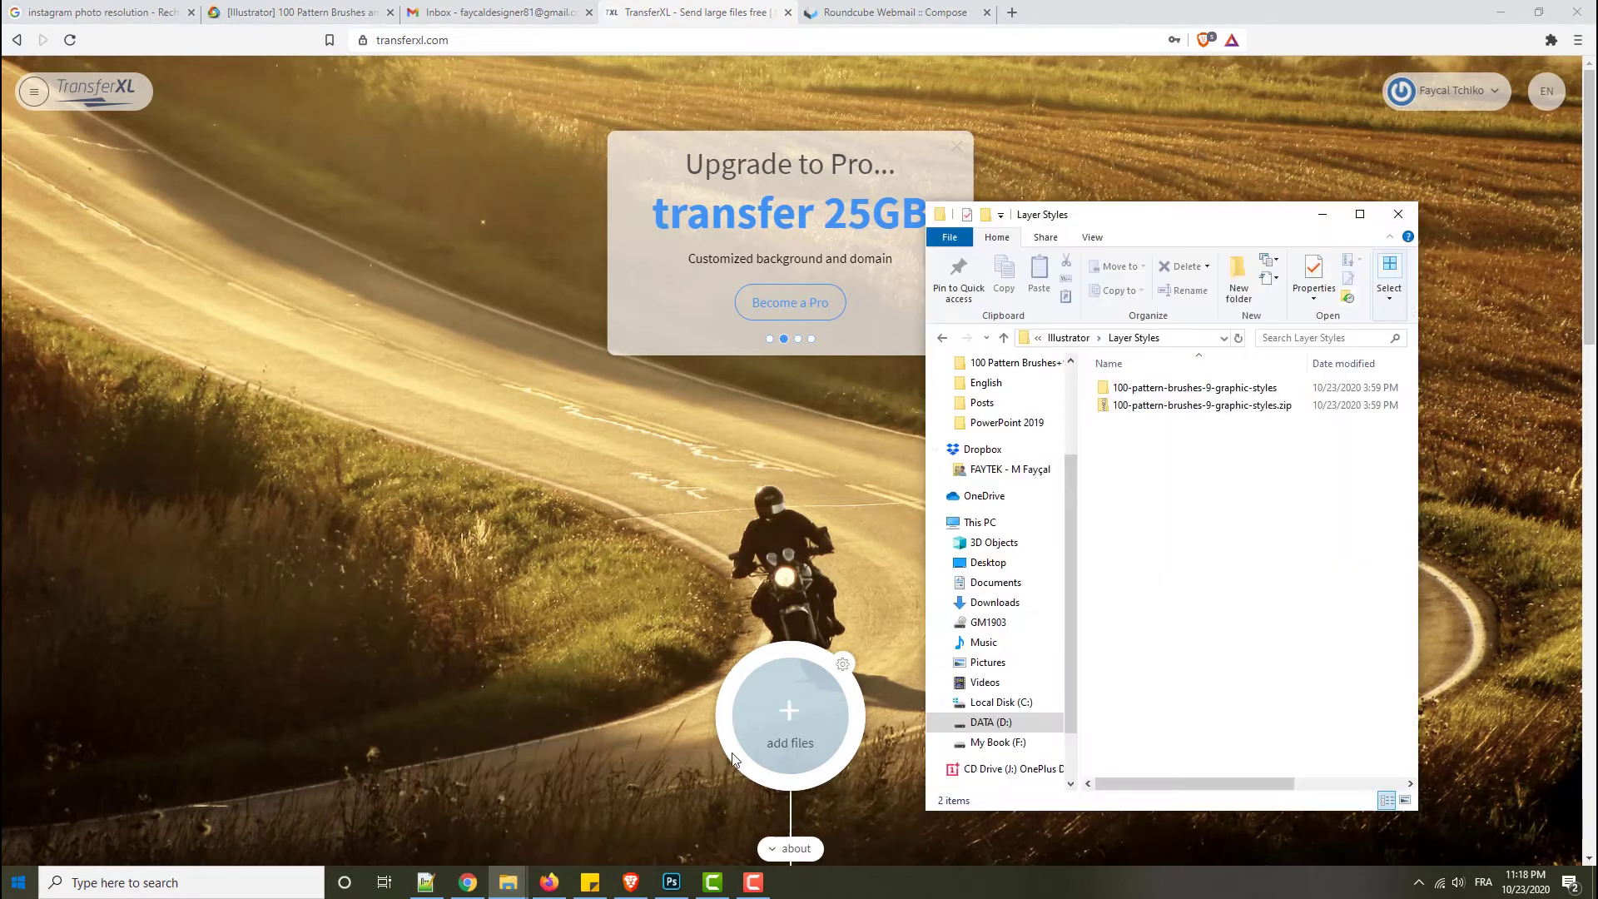
pyautogui.click(1184, 408)
pyautogui.moveTo(1184, 410); pyautogui.dragTo(785, 709)
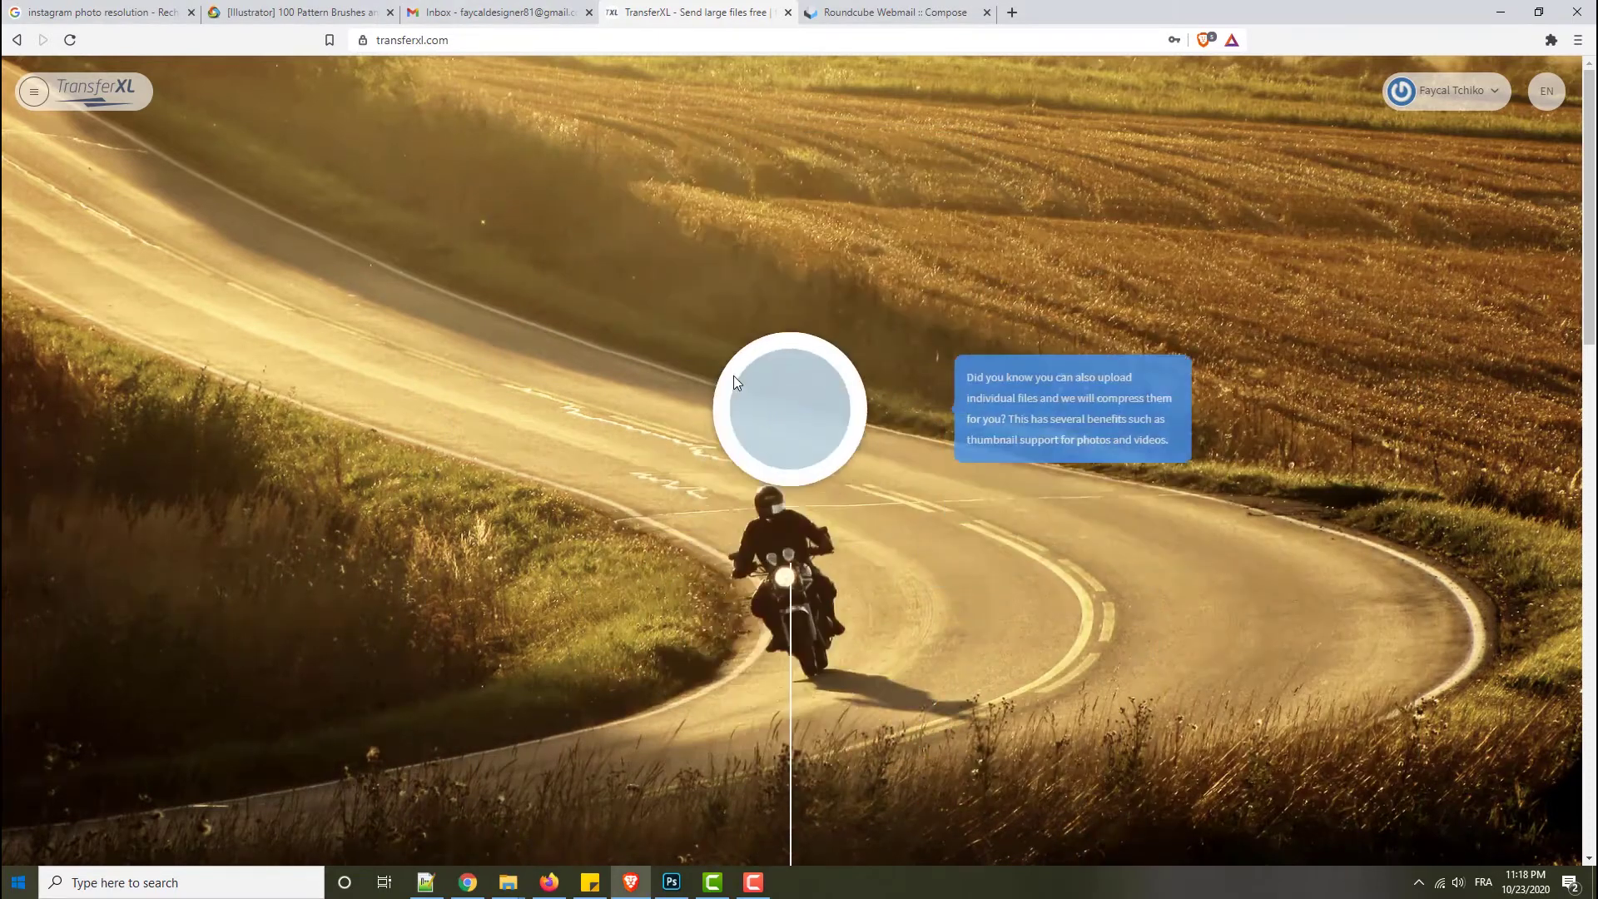
# - Send the zip to the Gmail account with the message 'Here is a brushes'
pyautogui.click(724, 553)
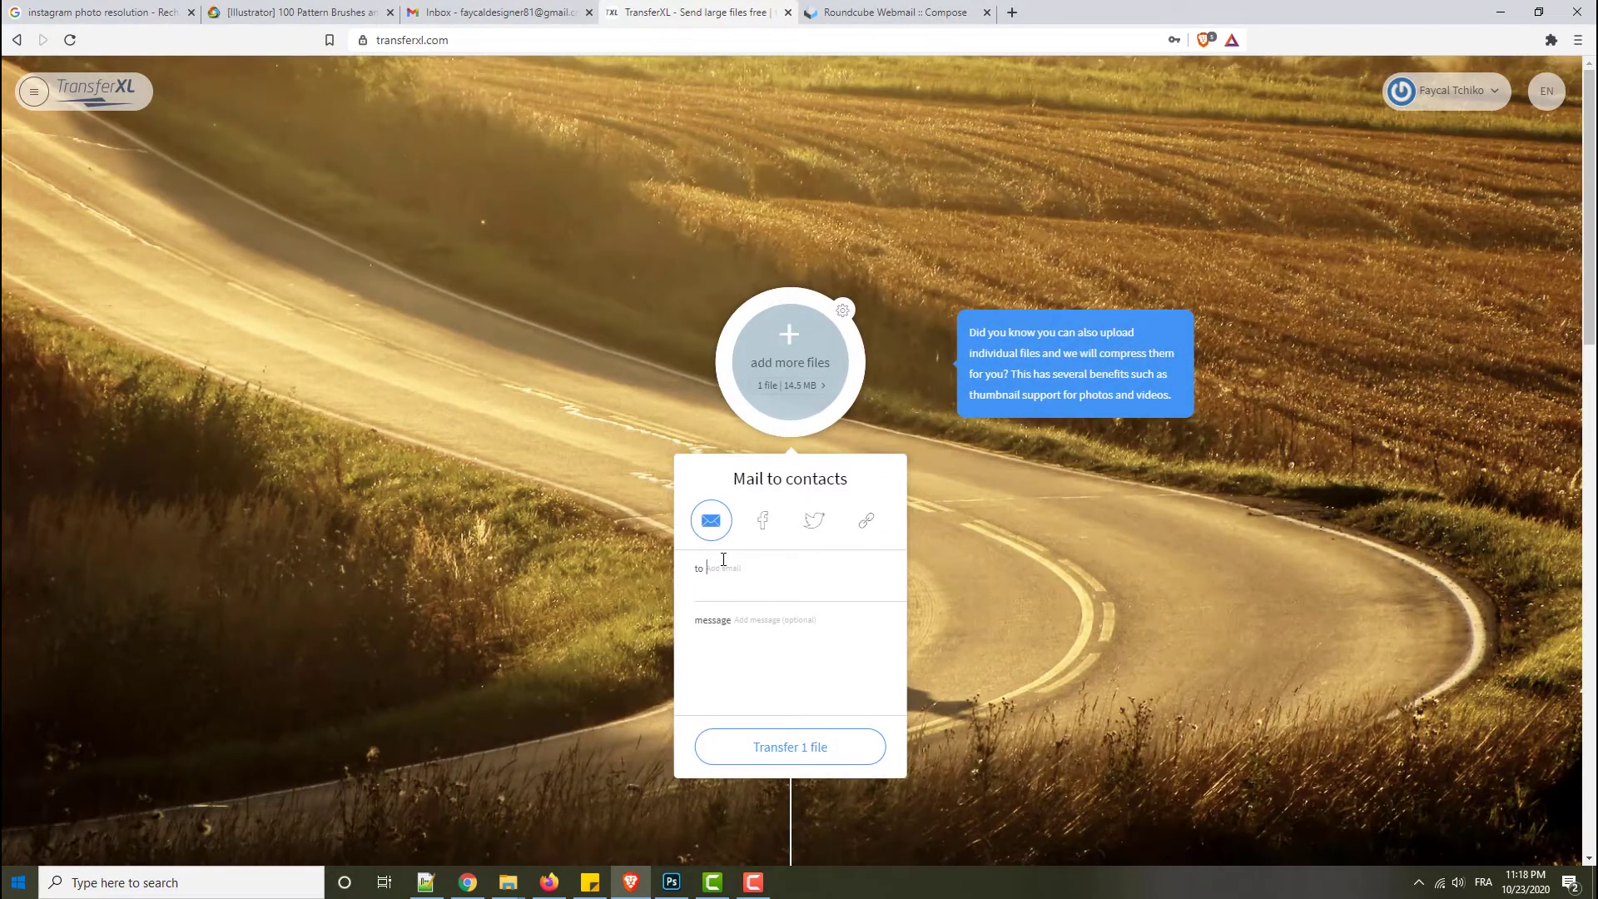
pyautogui.hotkey('ctrl', 'v')
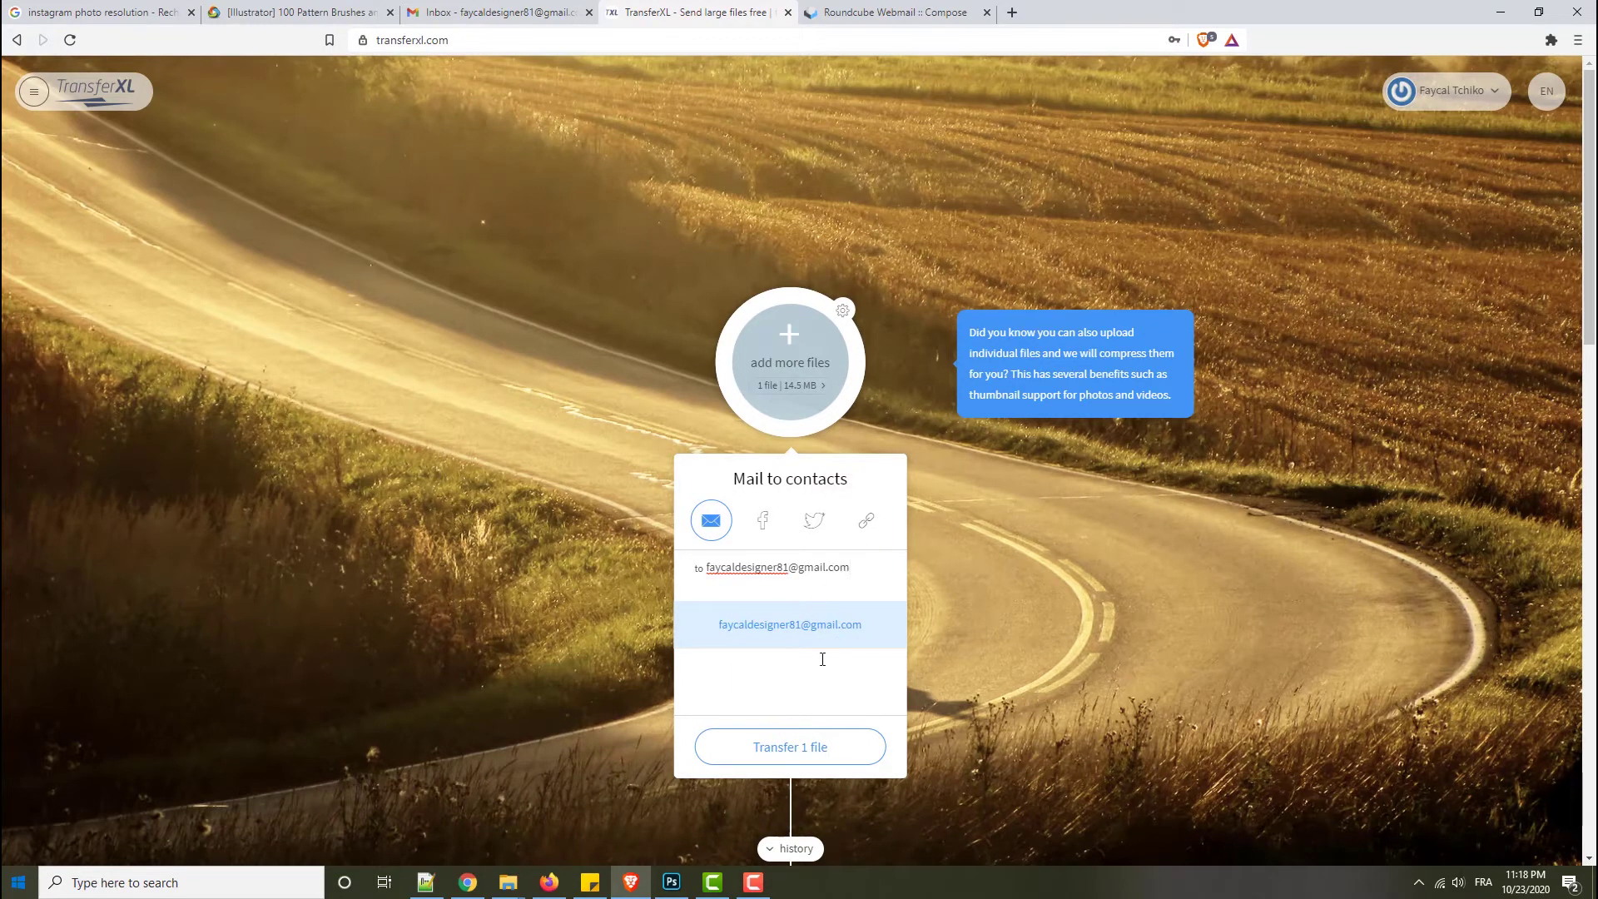
pyautogui.click(802, 640)
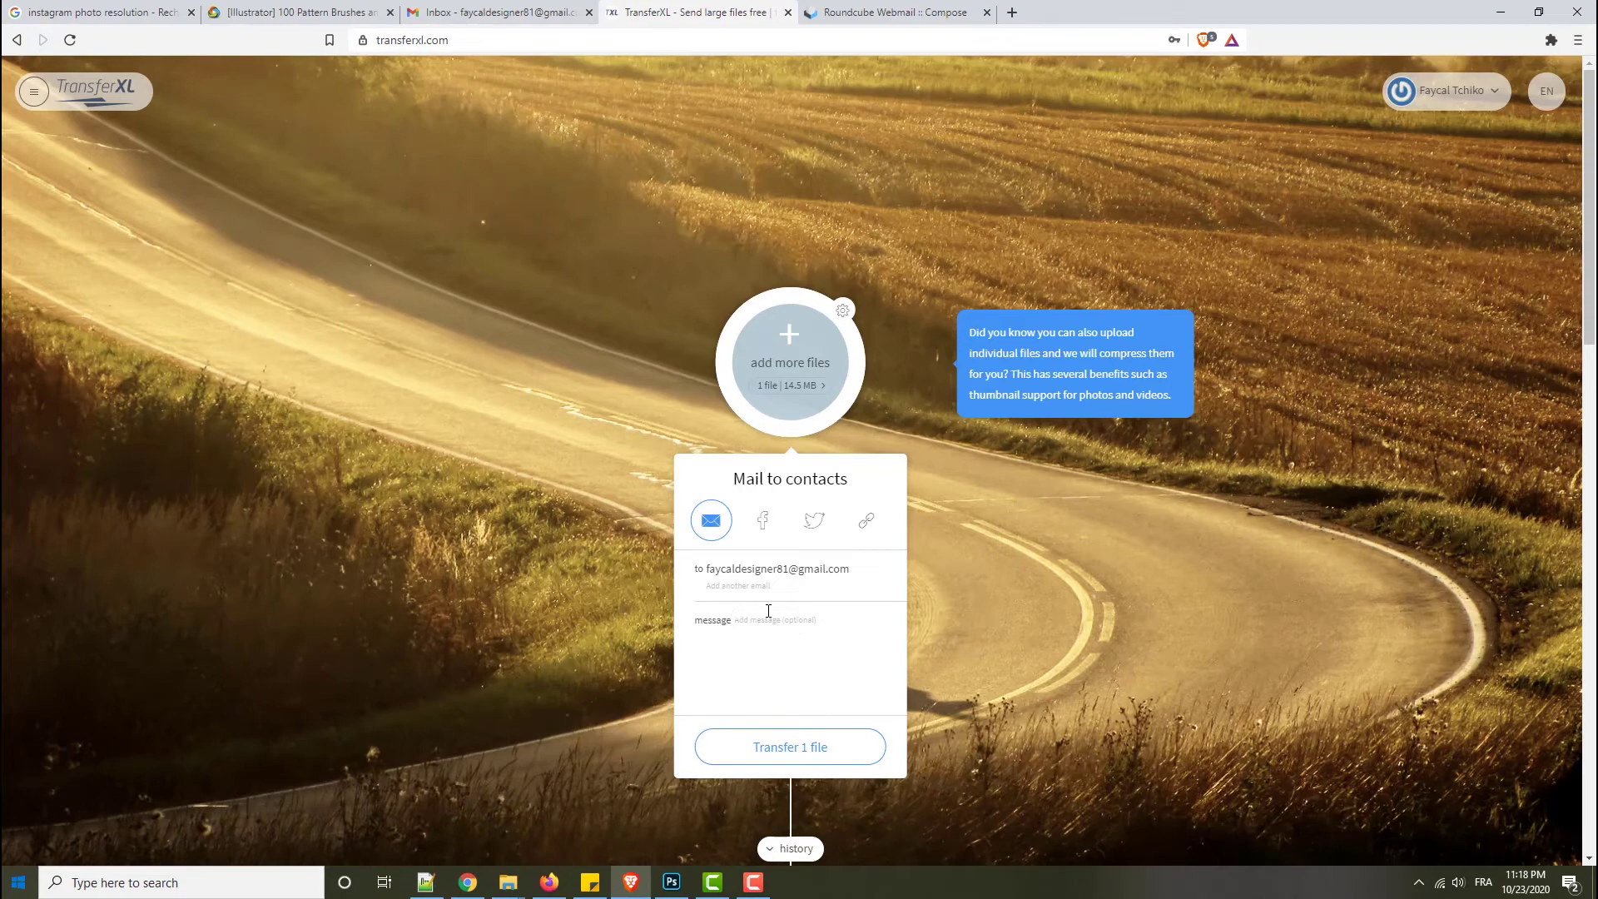
pyautogui.click(749, 592)
pyautogui.write('Here is a brushes')
pyautogui.click(790, 749)
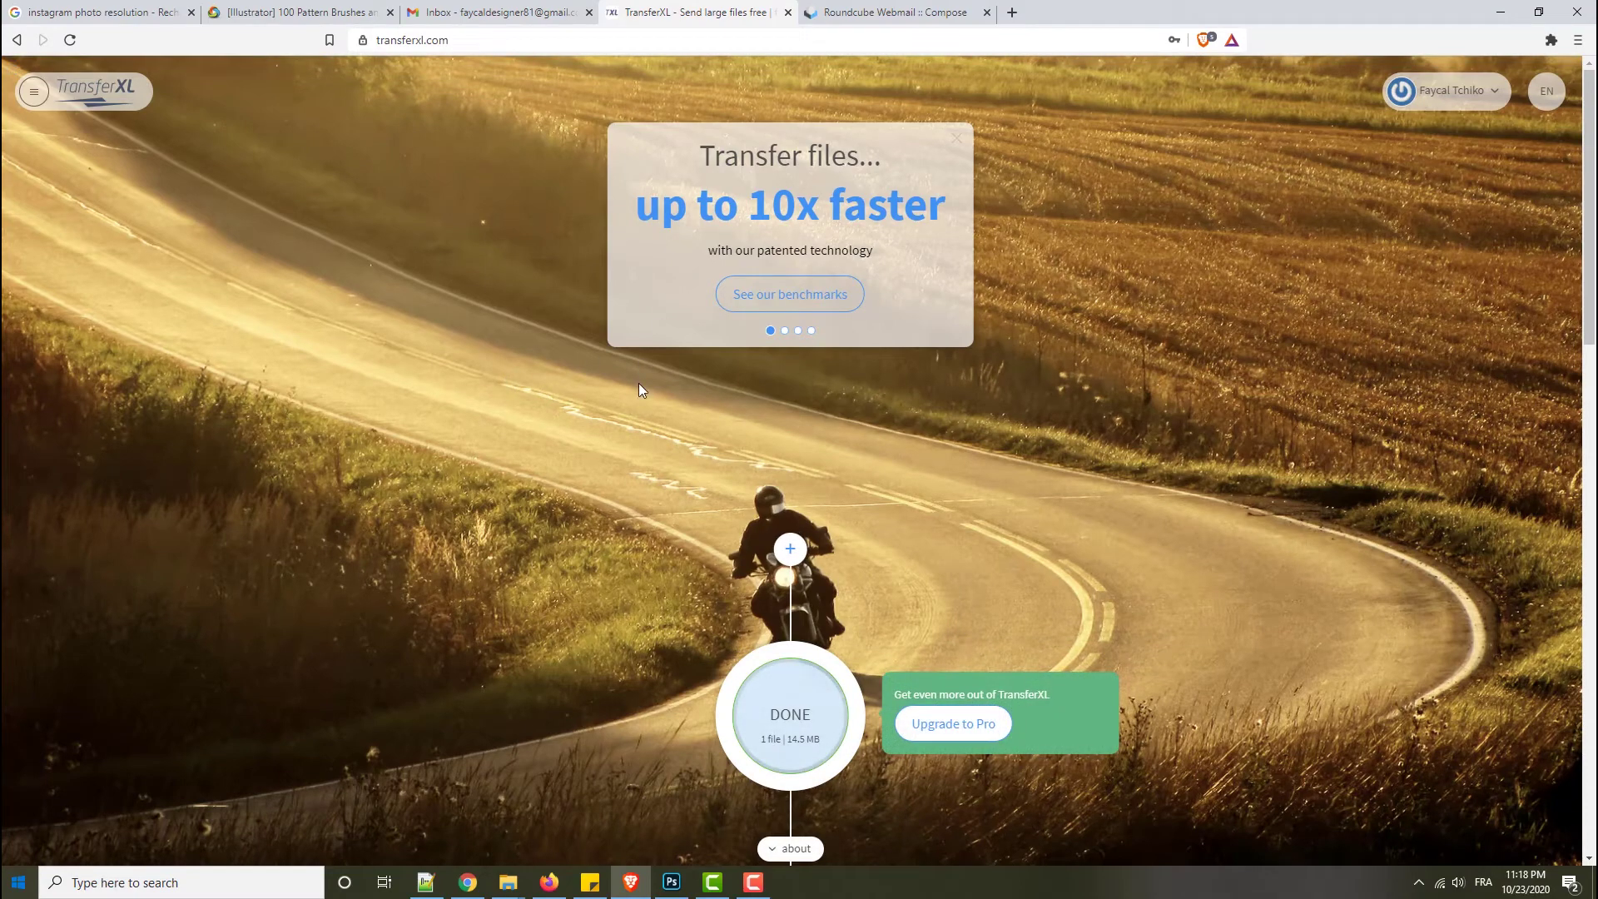
pyautogui.click(476, 12)
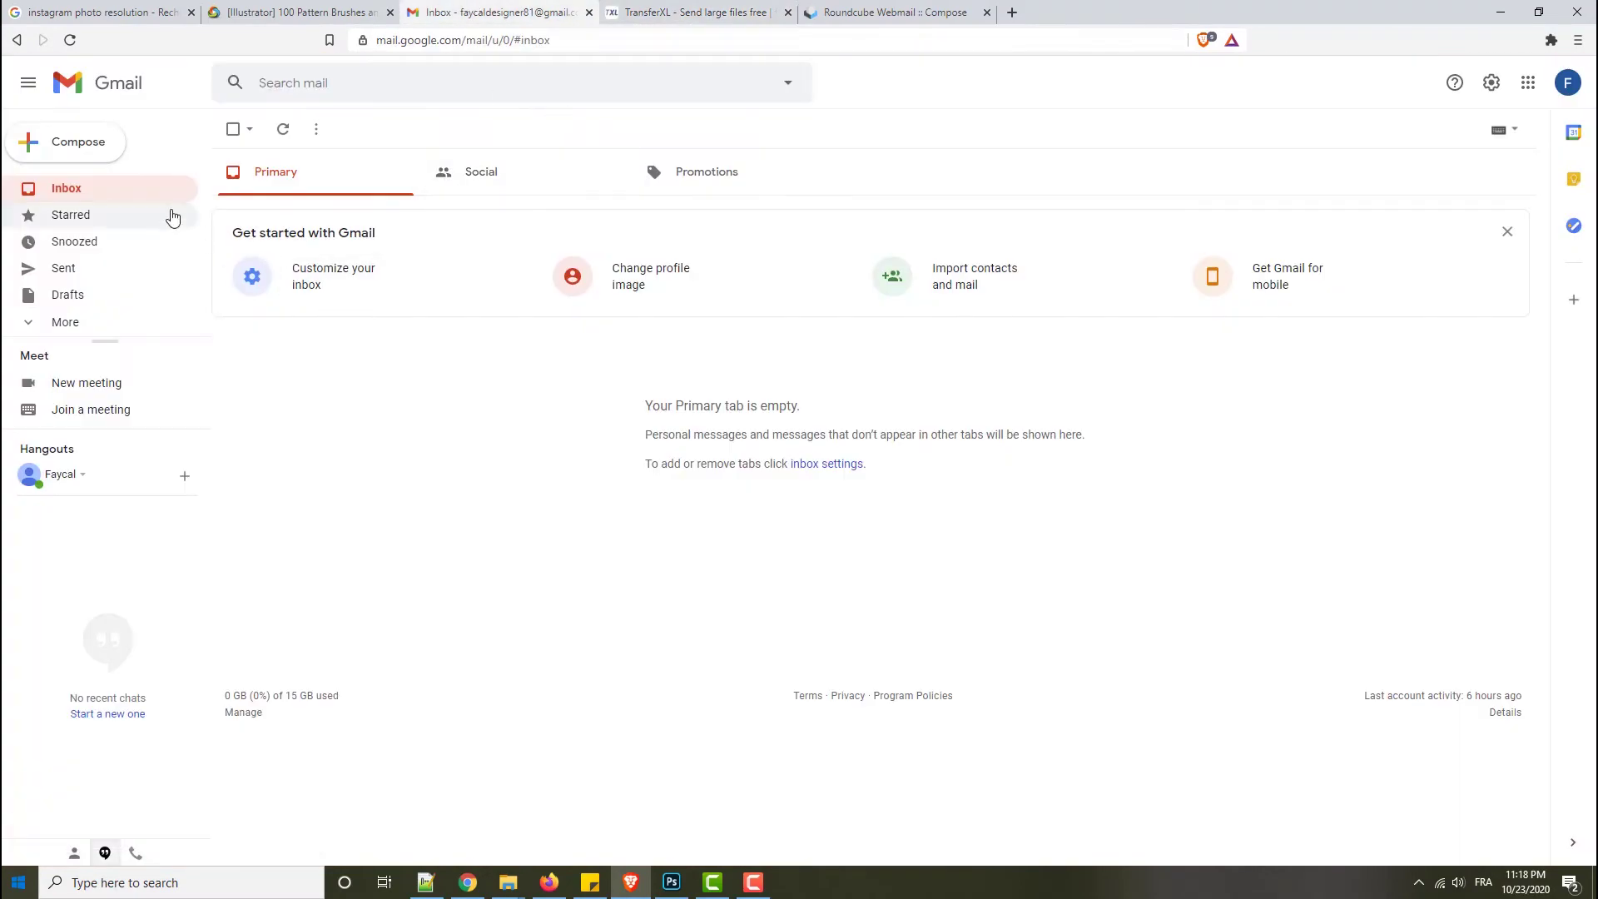
# - Refresh the inbox, open the TransferXL 'sent you 1 file' email, and open its download page
pyautogui.click(143, 187)
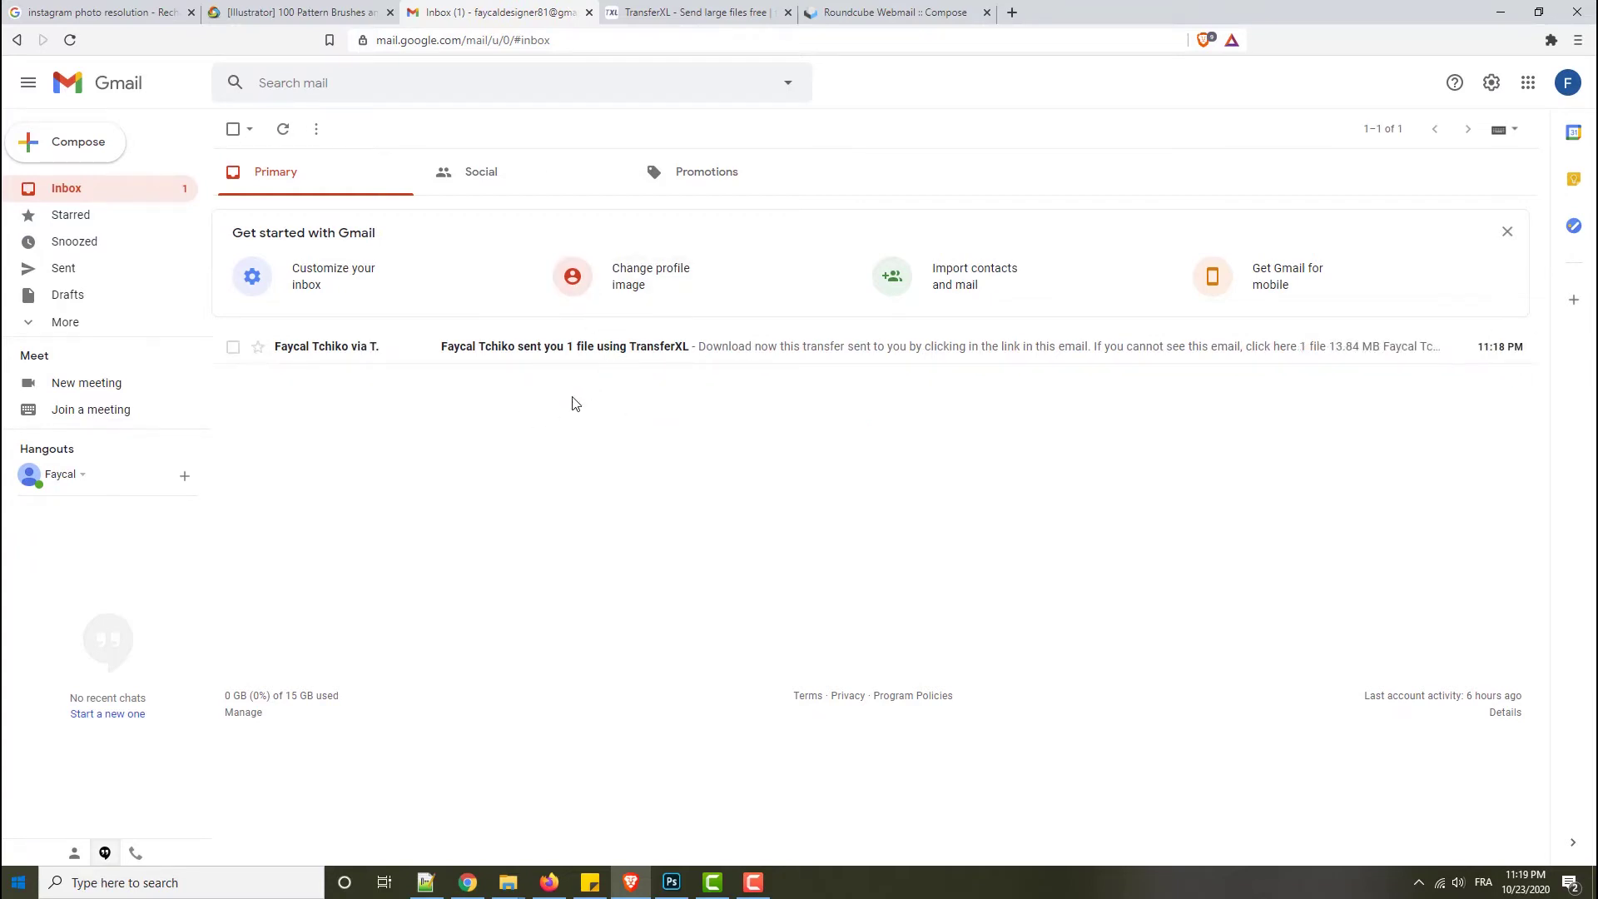
pyautogui.click(566, 346)
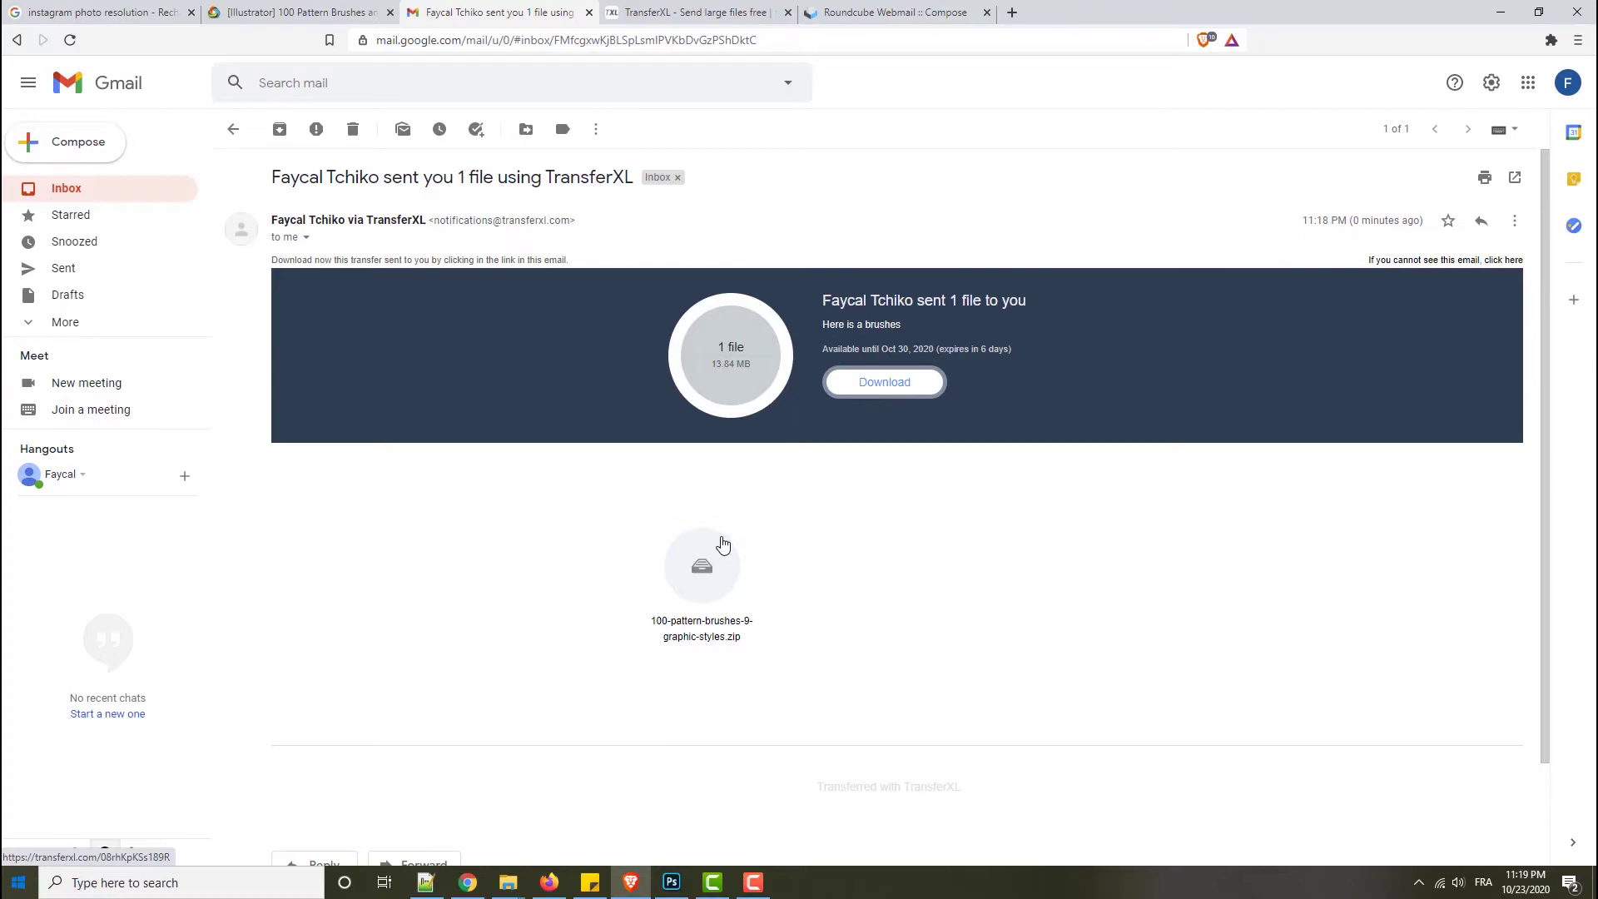
pyautogui.click(903, 396)
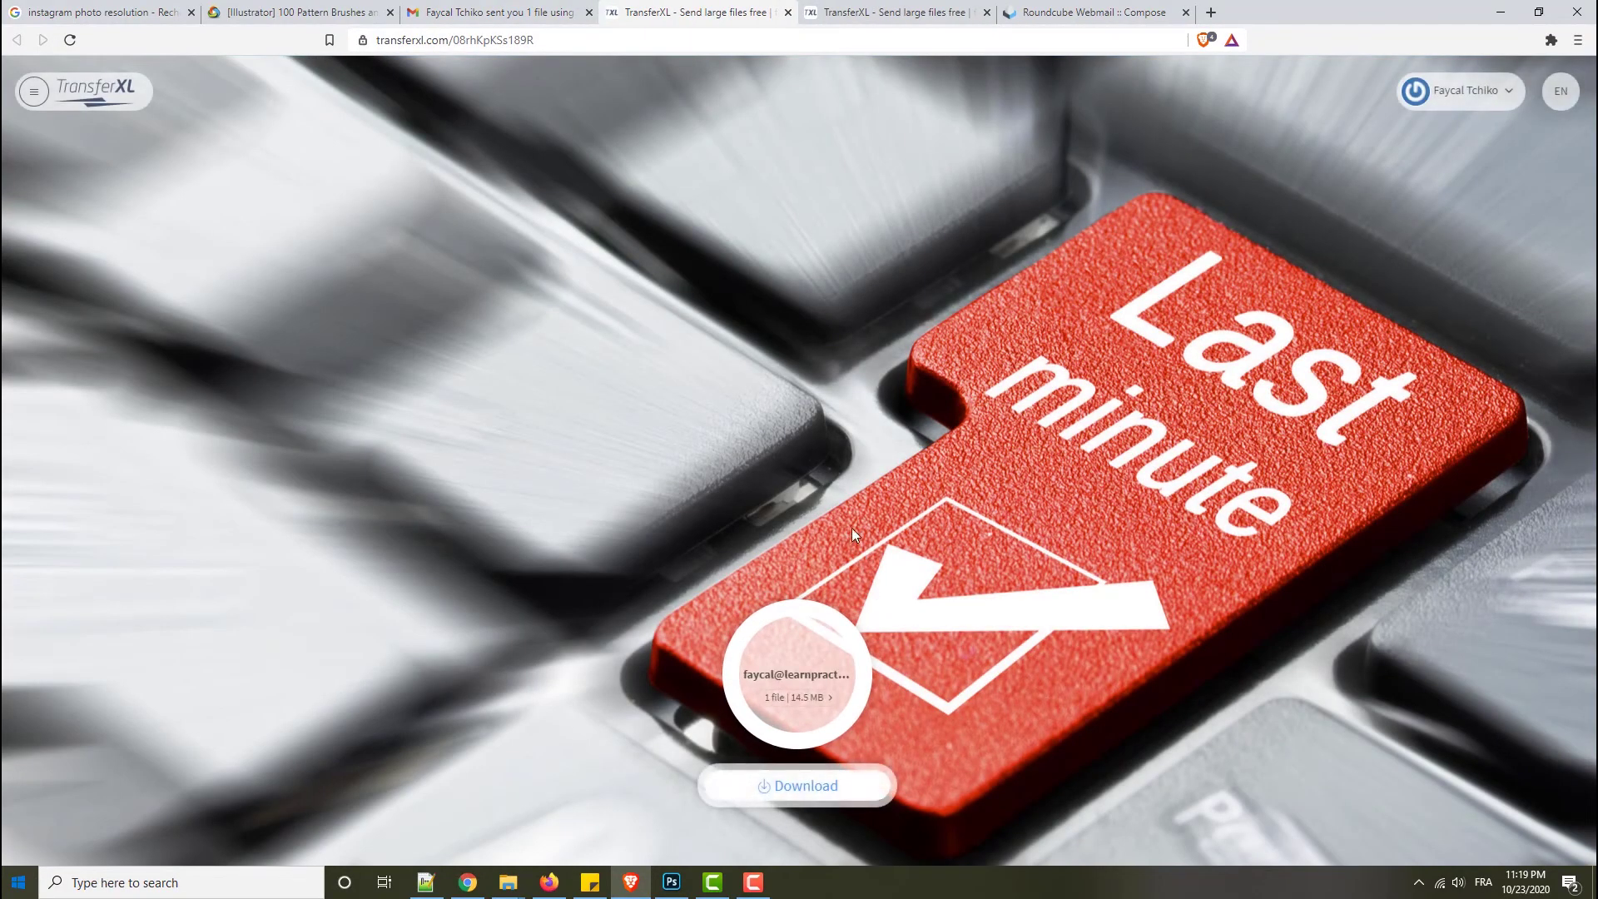
# - Download the shared file as 100 Patterns.zip and check it contains the brush-pack zip
pyautogui.click(789, 787)
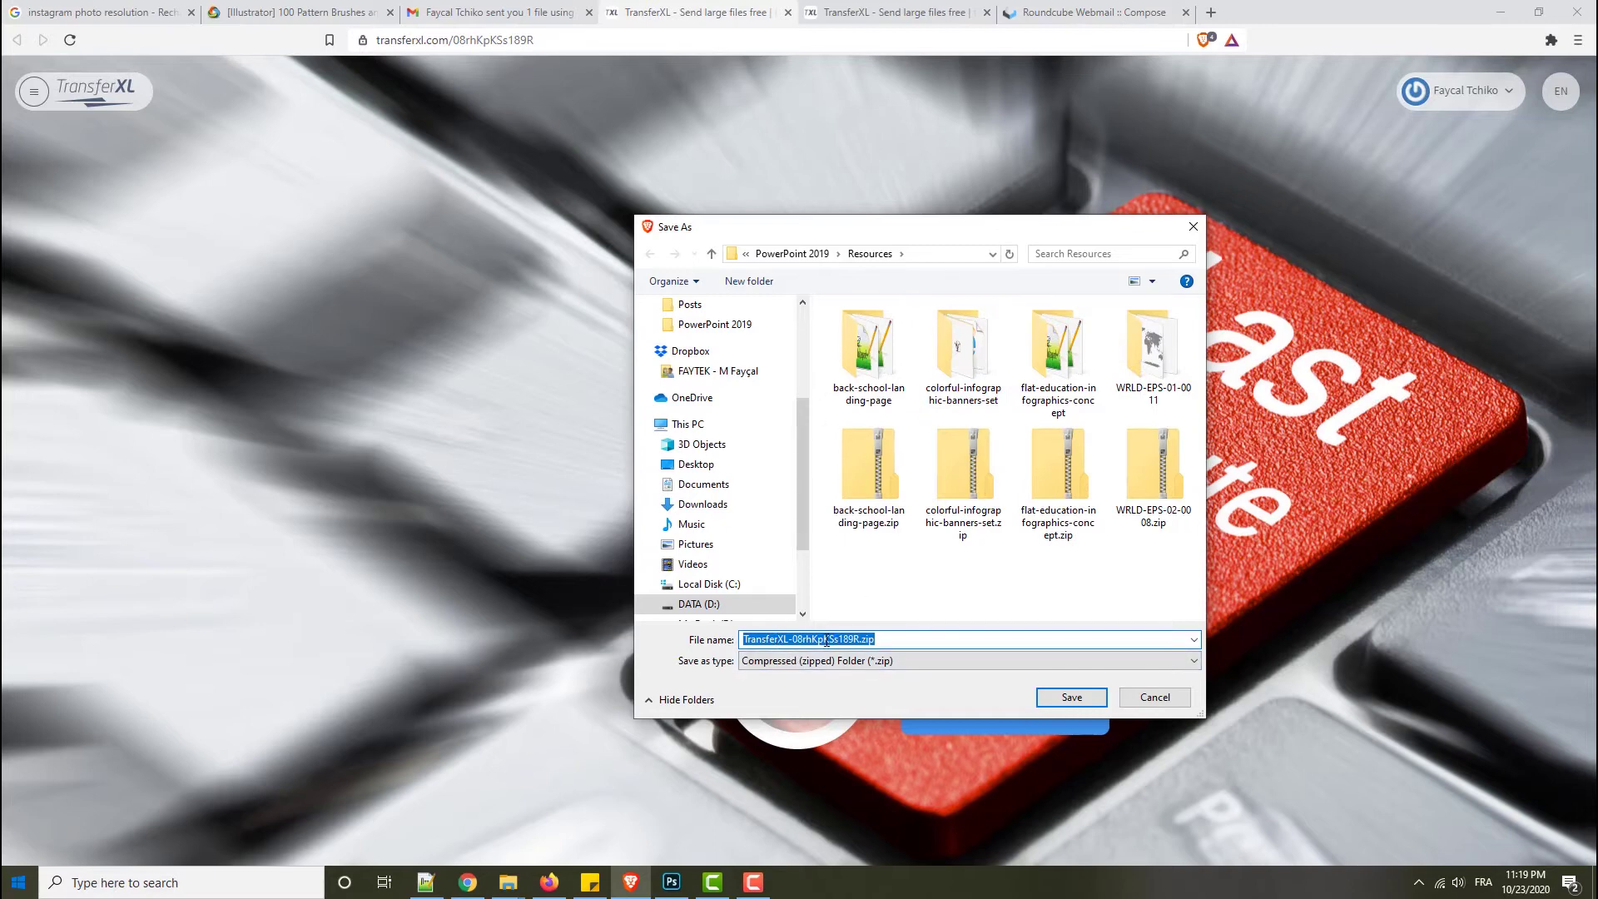
pyautogui.write('10')
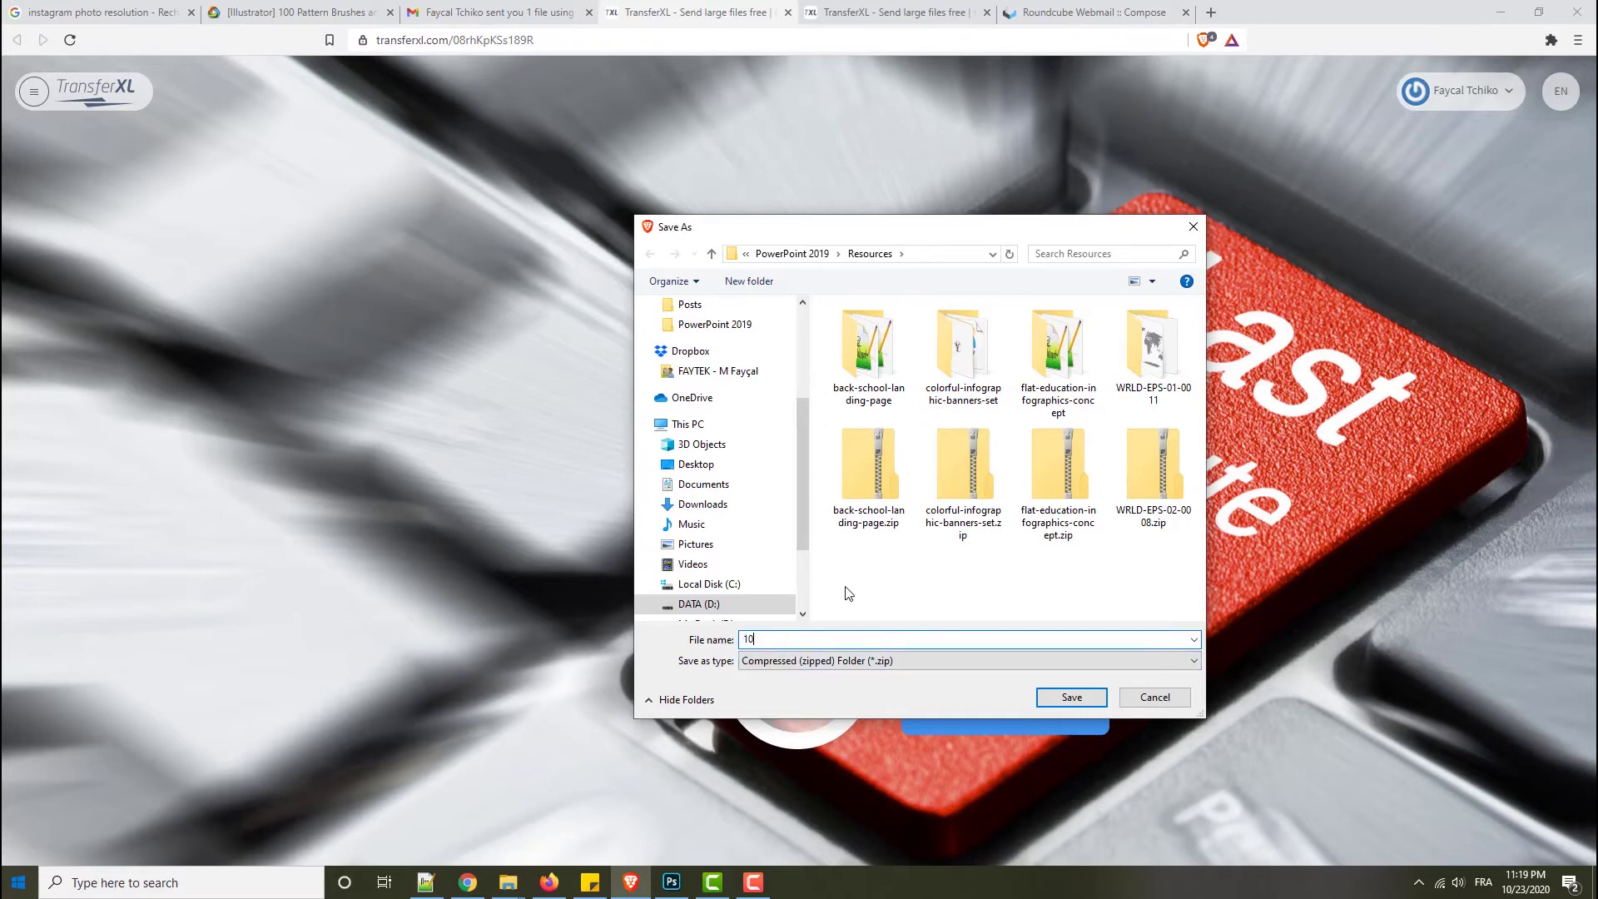
pyautogui.write('0 Patterns')
pyautogui.click(1072, 697)
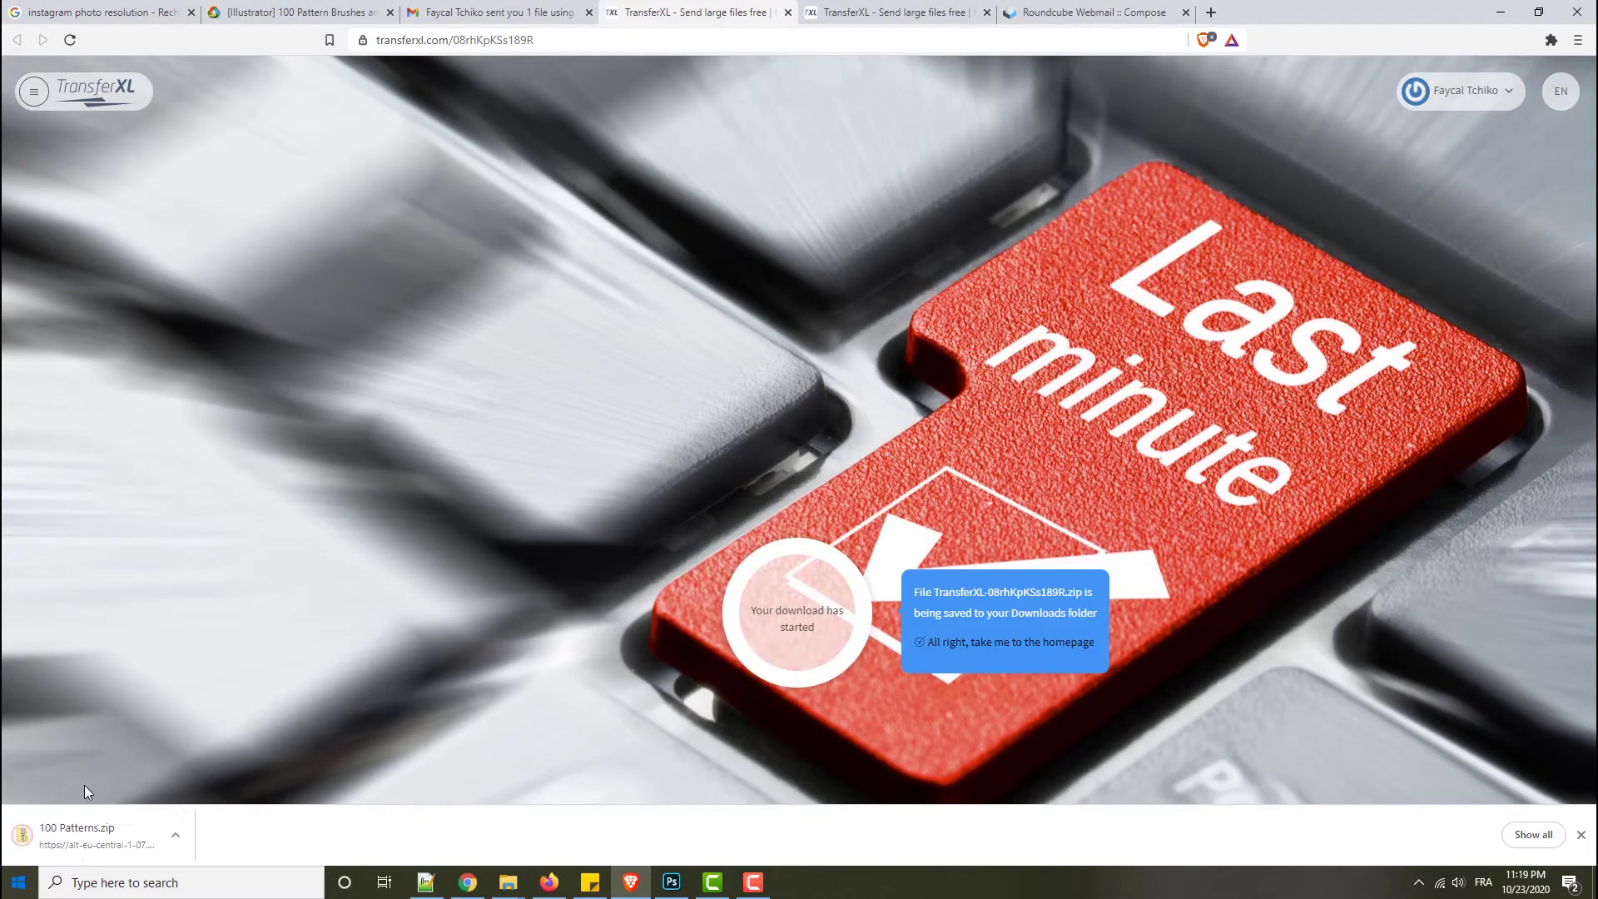
pyautogui.click(106, 824)
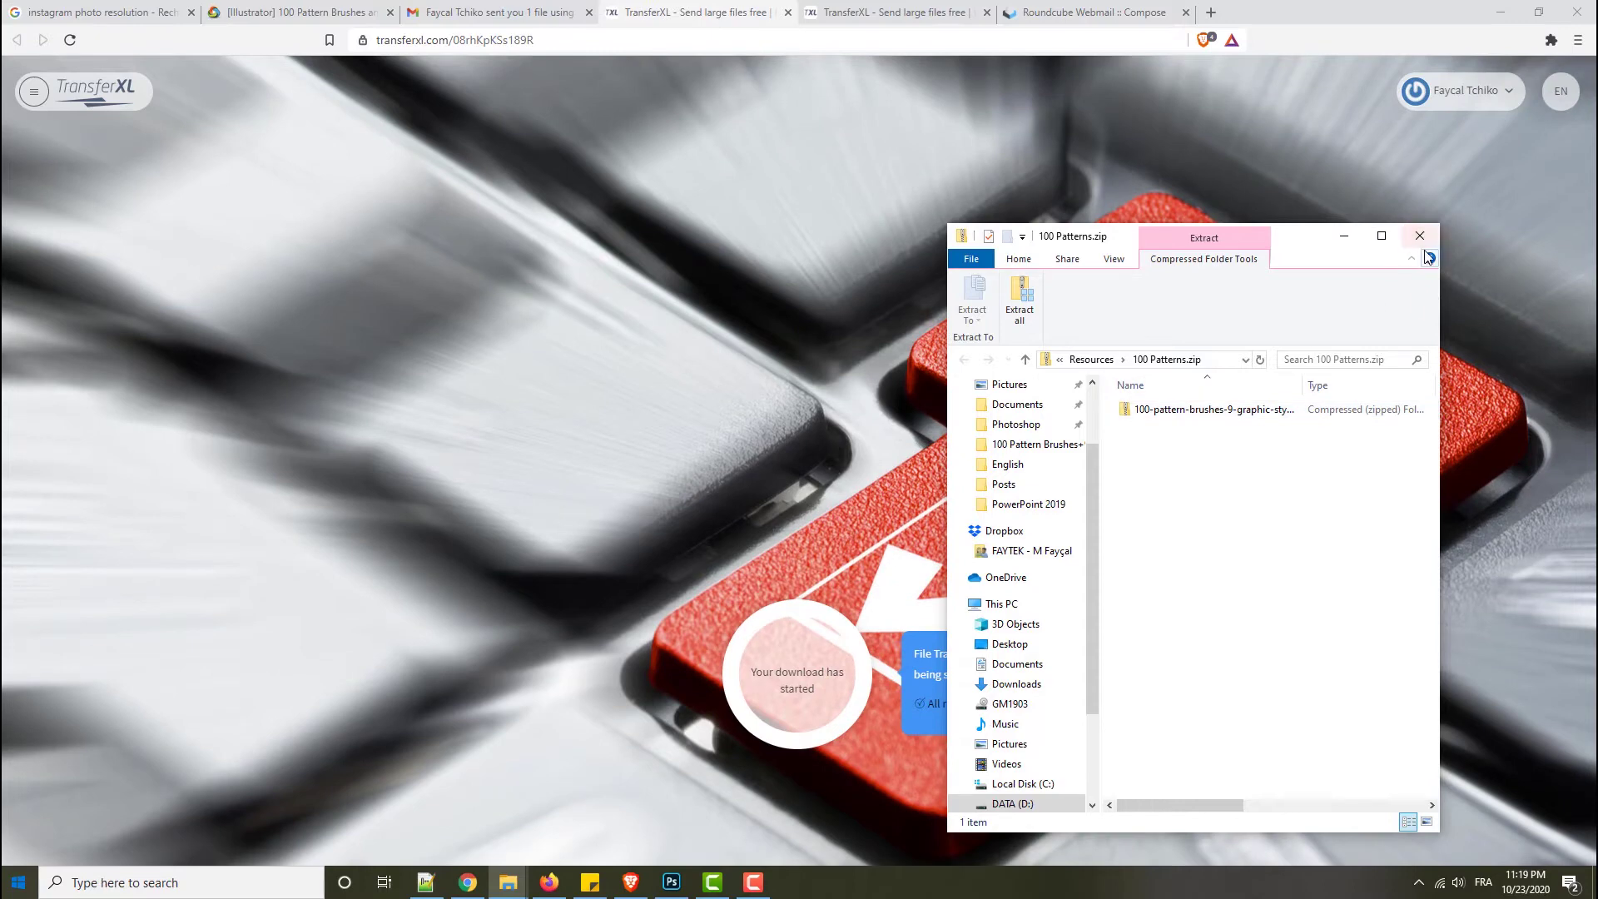
pyautogui.click(1420, 236)
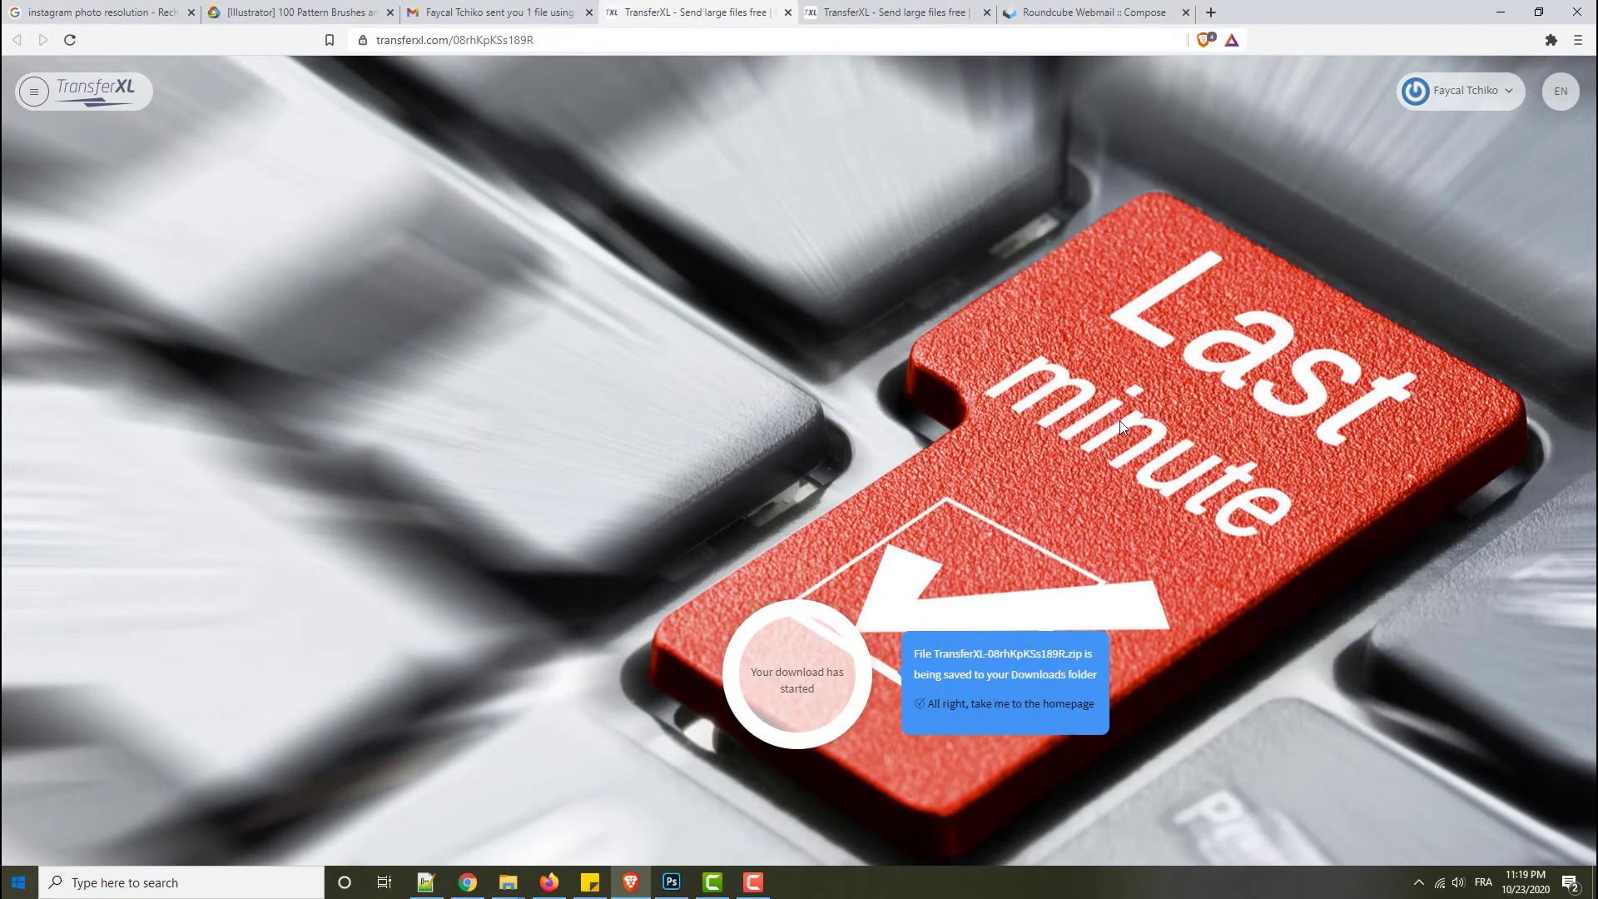